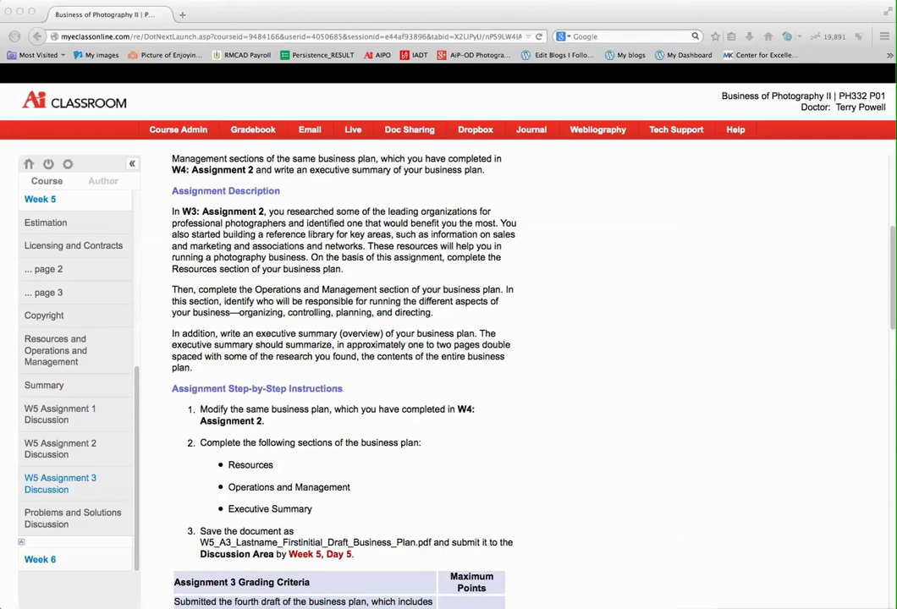
Switch to the PH332 Business Plan in Word and follow its table of contents link to the Executive Summary
key("super+Tab")
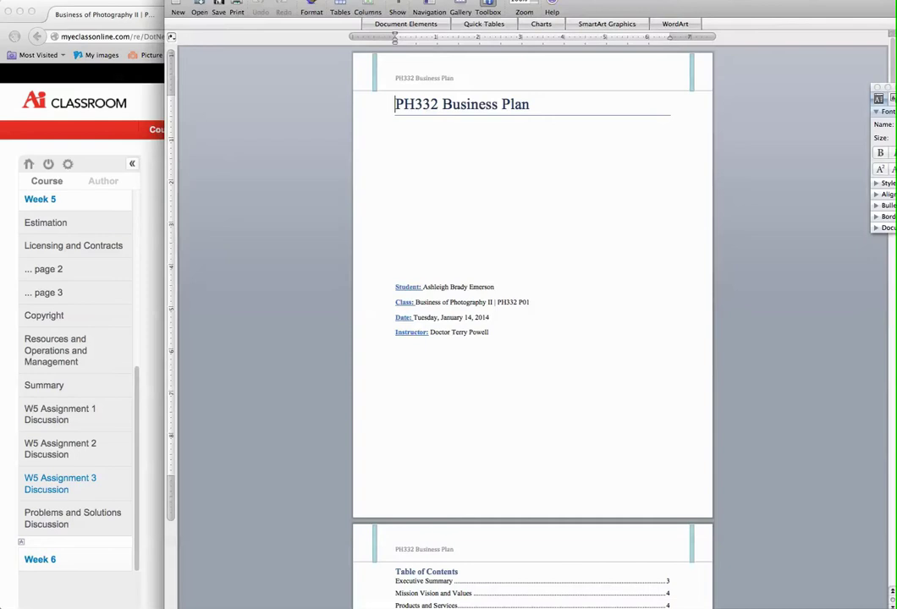
scroll(532, 338, "down", 5)
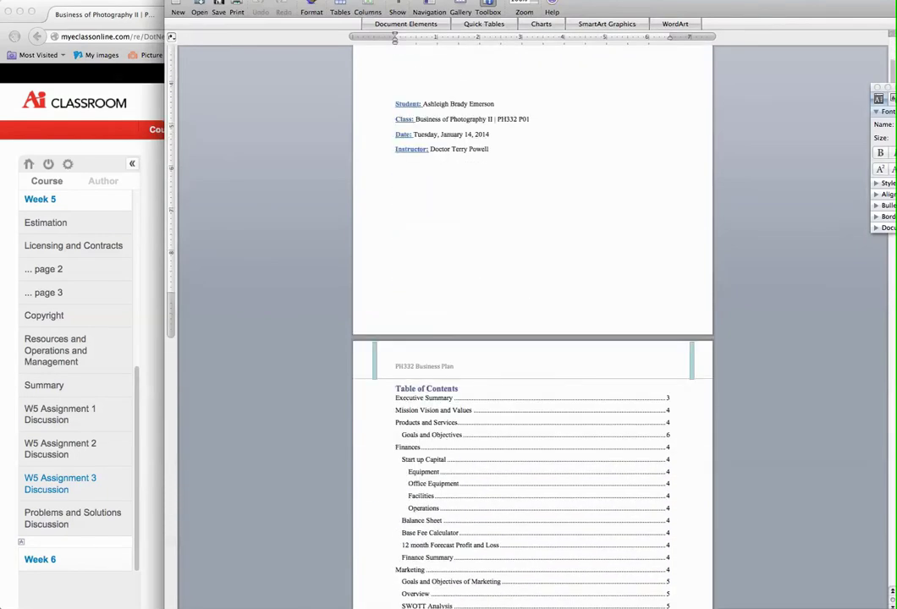
scroll(533, 338, "down", 4)
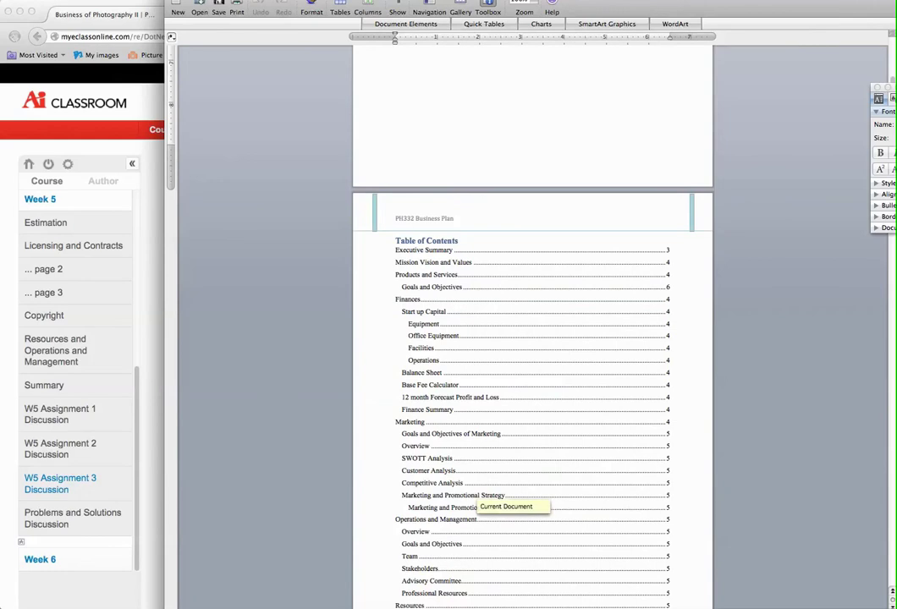
scroll(532, 339, "down", 2)
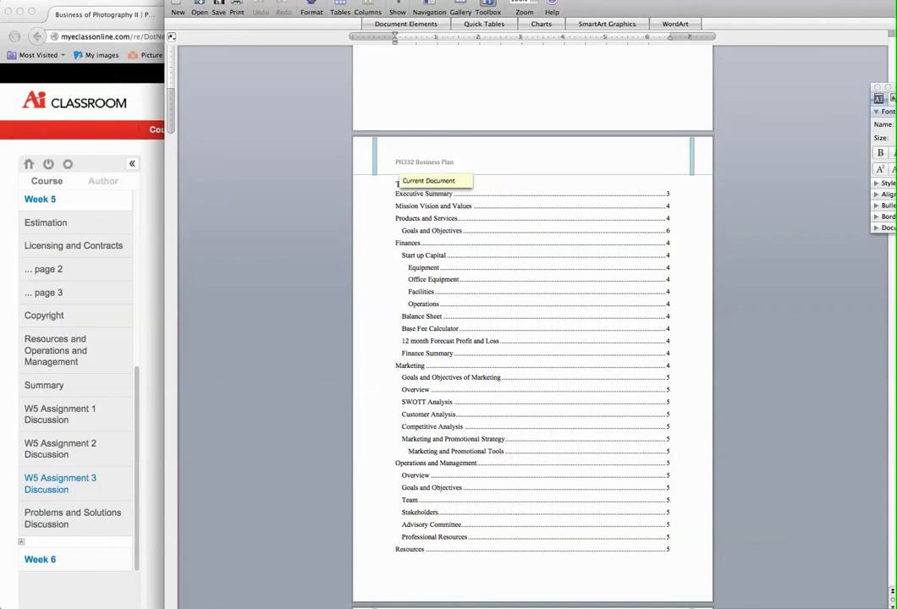
left_click(426, 194)
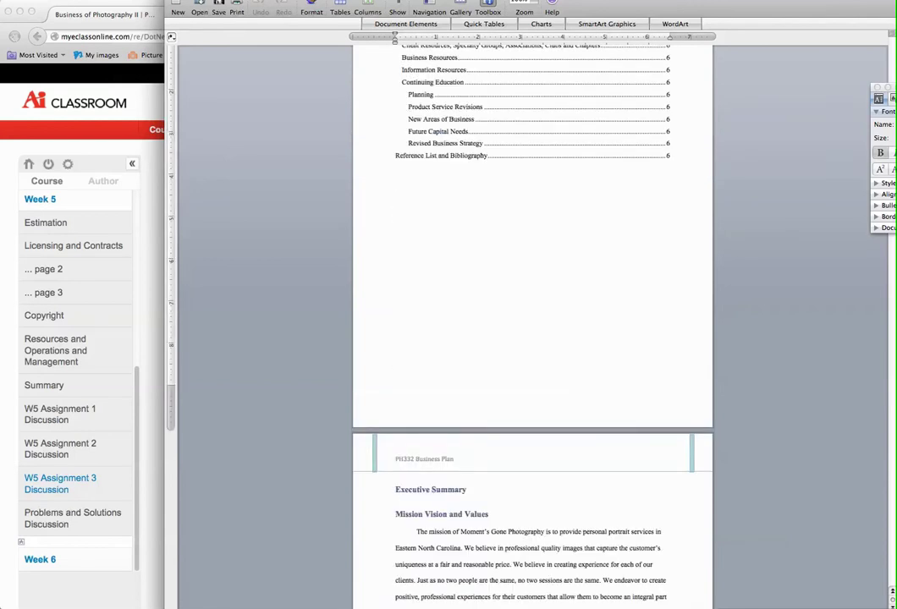
Examine the Executive Summary heading and the Mission Vision and Values section directly beneath it
left_click(467, 490)
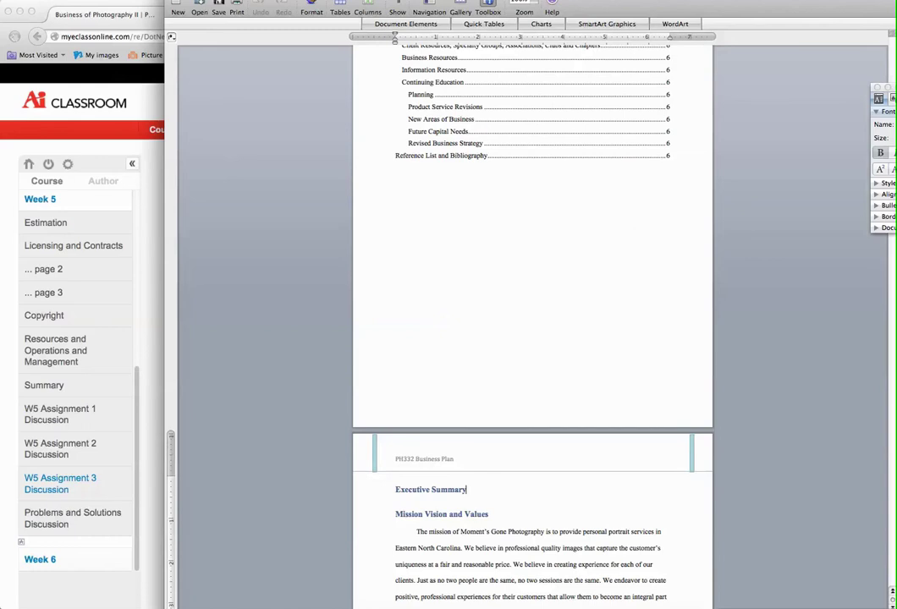
scroll(532, 339, "down", 3)
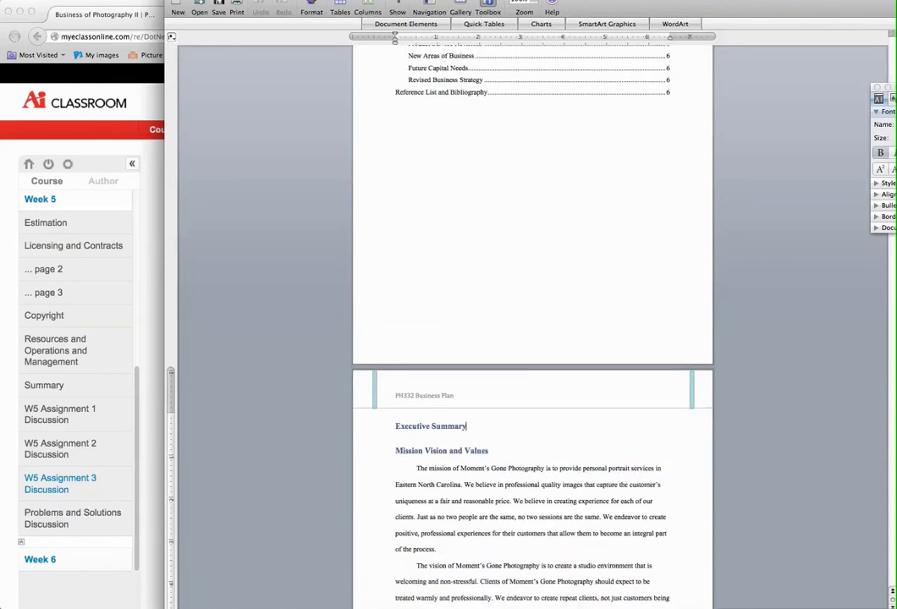
scroll(532, 339, "down", 2)
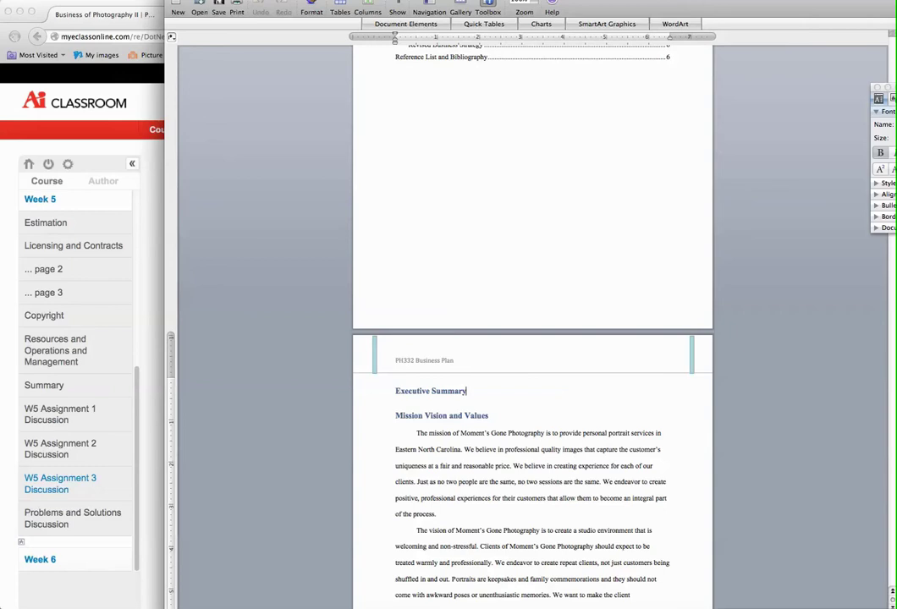
left_click_drag(400, 391, 465, 391)
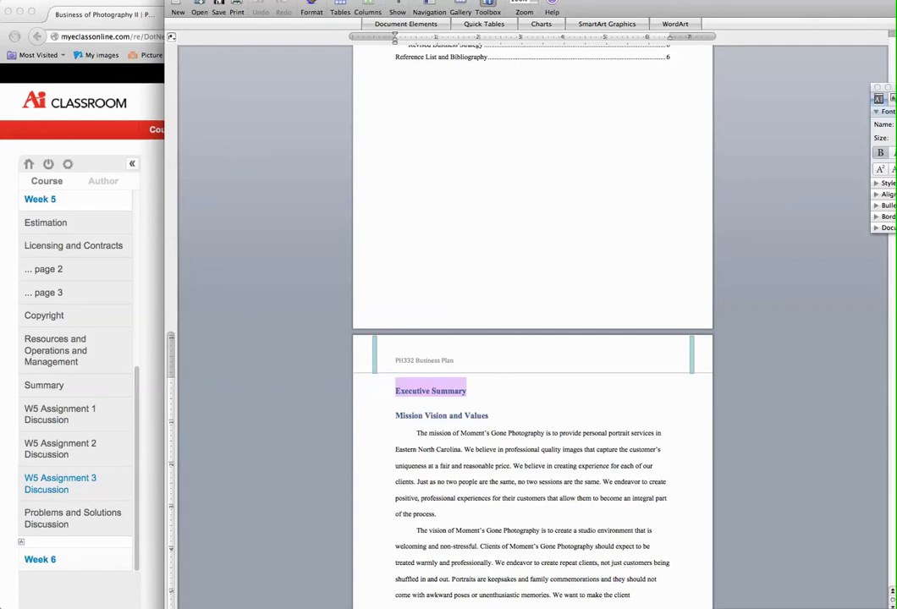
left_click(488, 415)
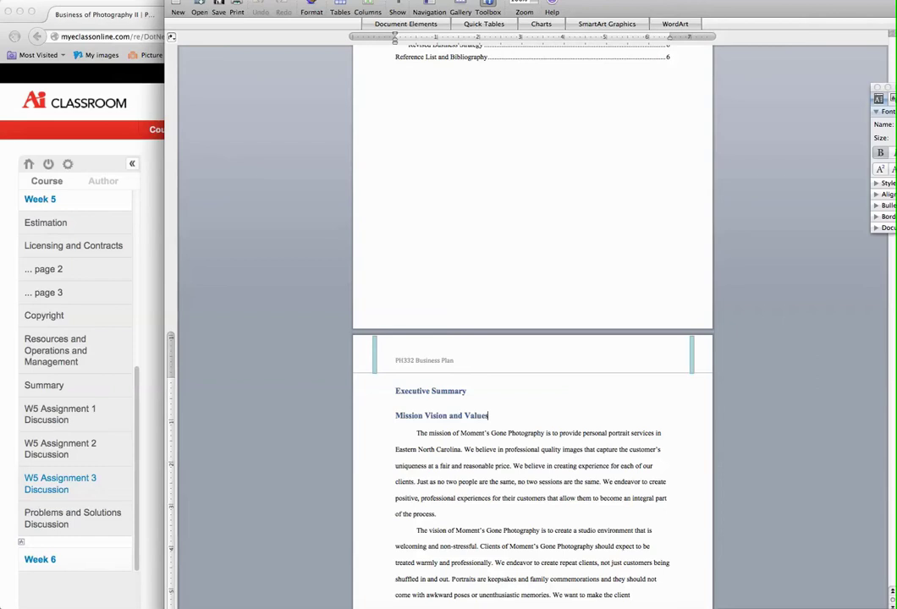
Go to the Resources section through its table of contents entry and set the document zoom to 125%
scroll(533, 322, "up", 5)
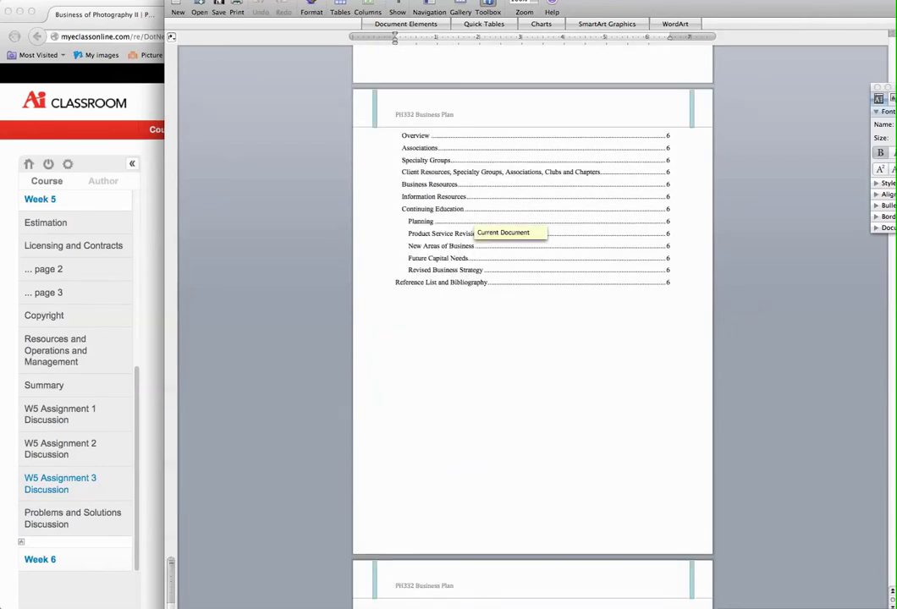
scroll(471, 224, "up", 3)
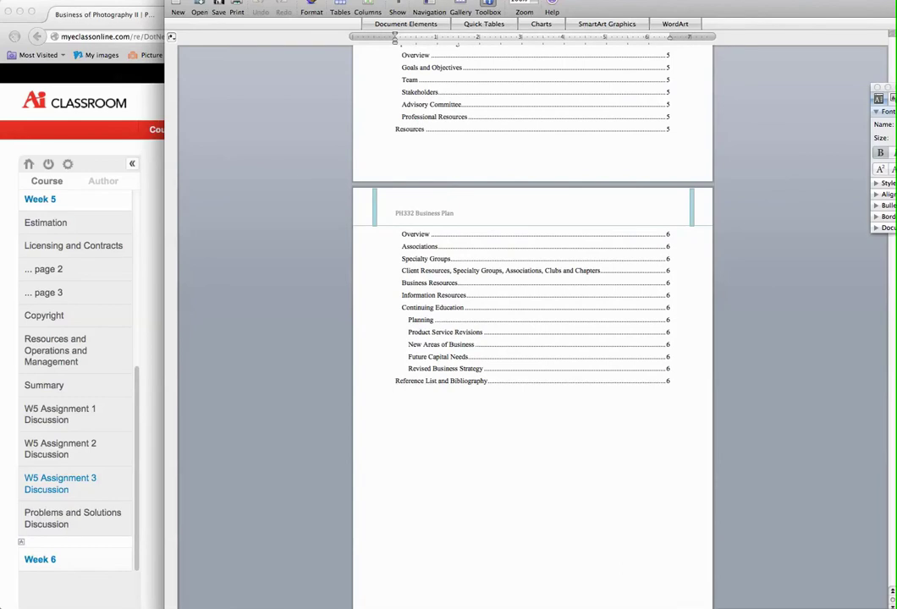
left_click(410, 130)
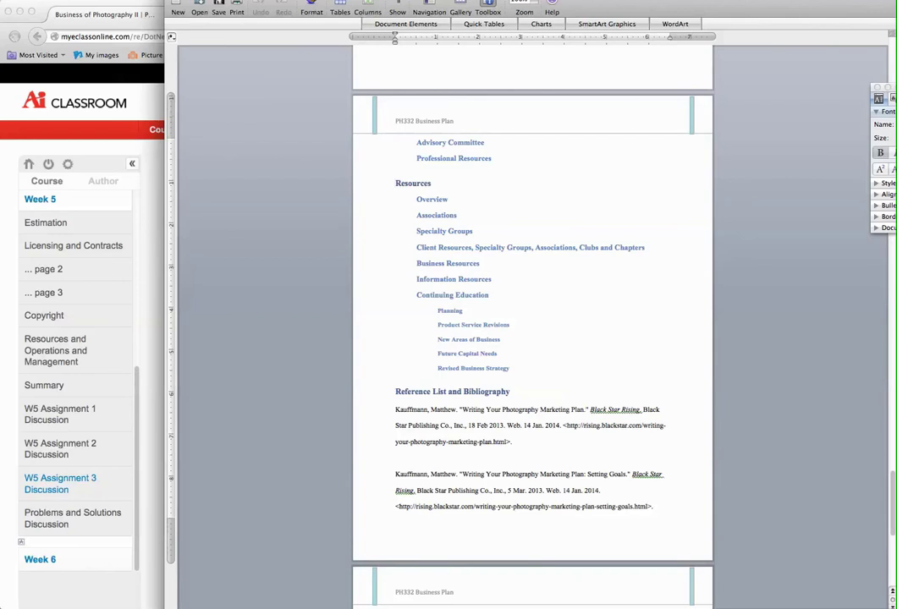
left_click(520, 2)
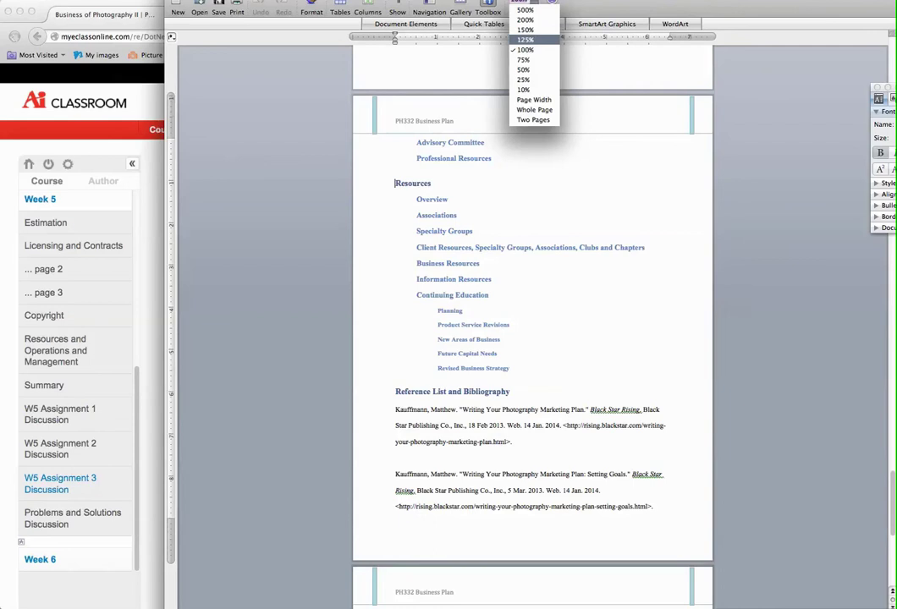
left_click(525, 37)
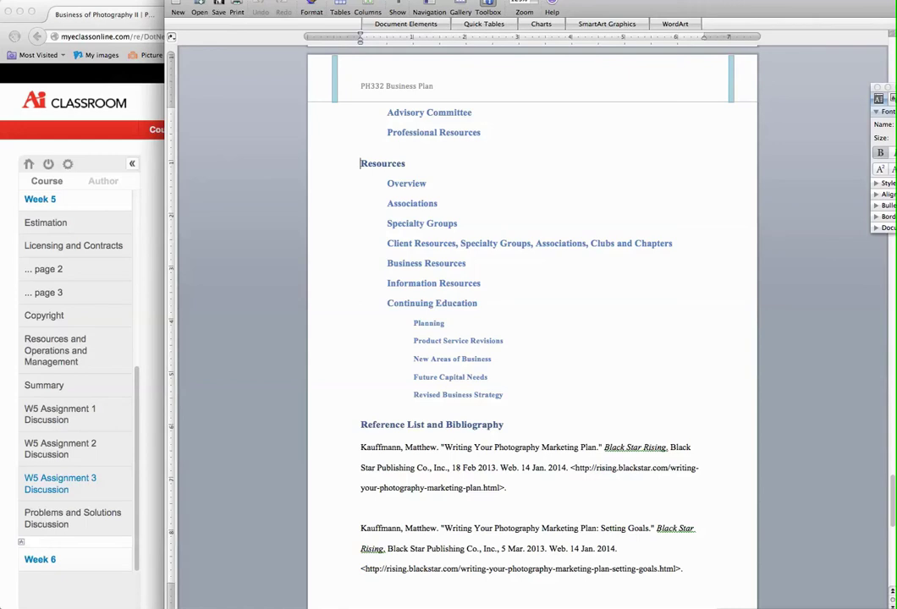
Review the Resources subheadings from Client Resources down to the Continuing Education items, highlighting entries along the way
triple_click(380, 243)
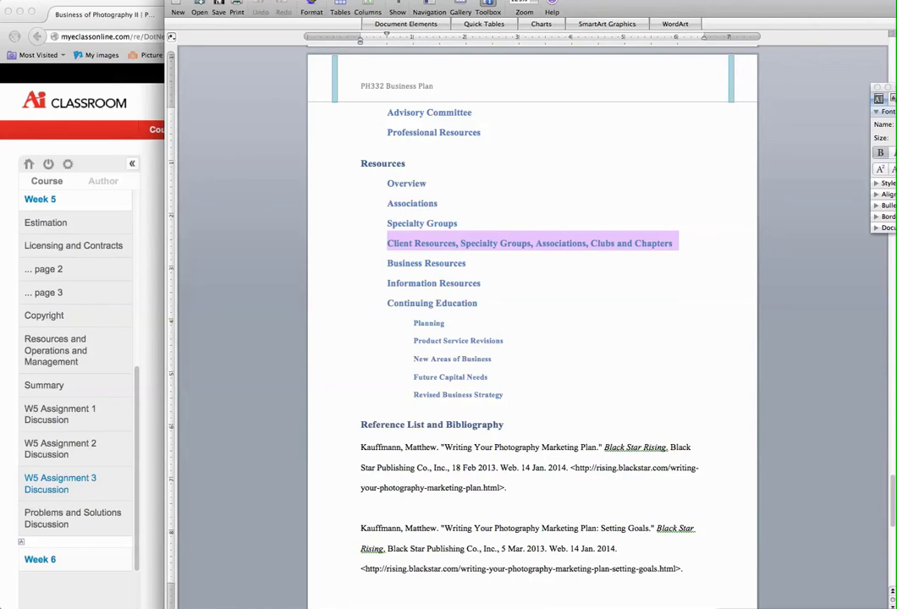
double_click(395, 263)
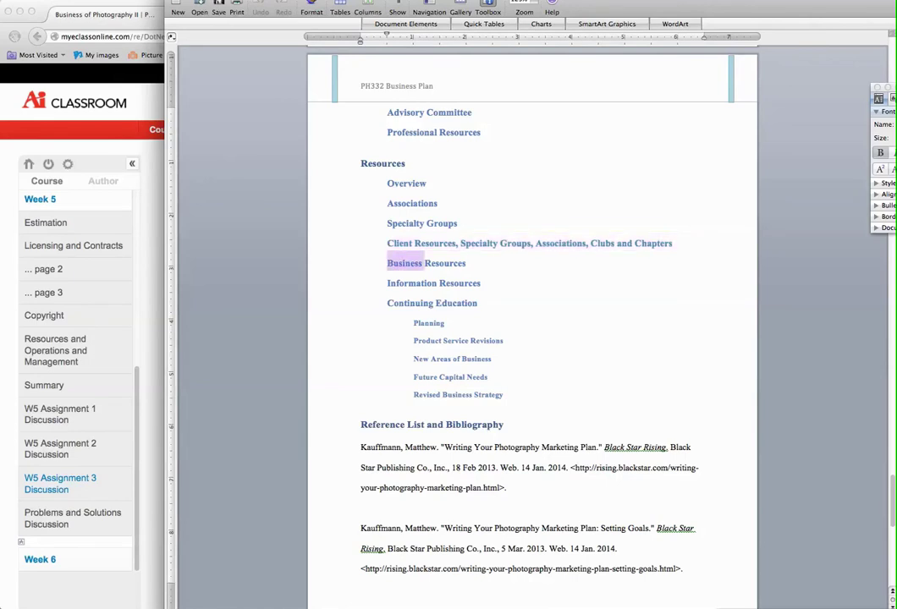
left_click_drag(386, 303, 483, 303)
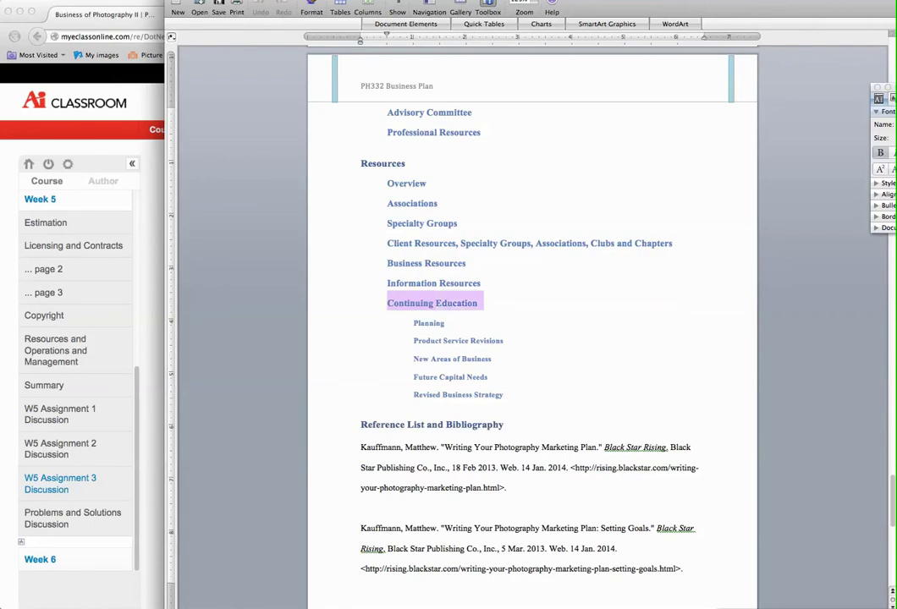
left_click(425, 324)
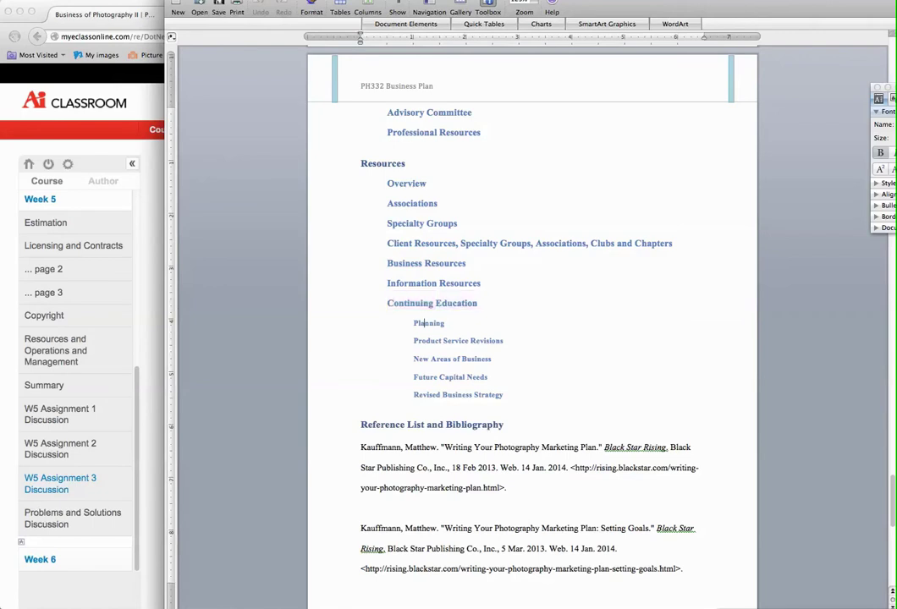
left_click_drag(425, 324, 504, 396)
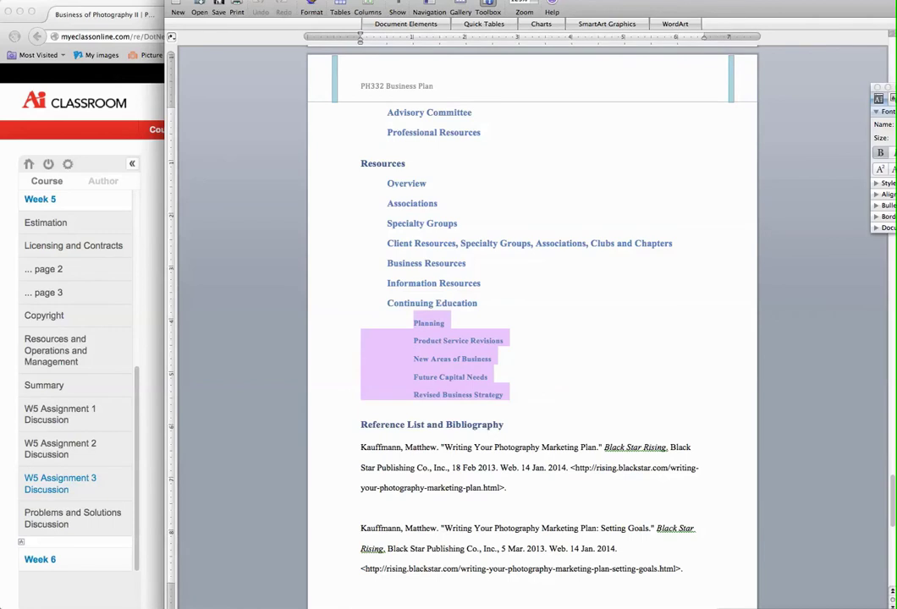
Insert blank space for body text directly beneath the Resources heading, above the Overview subheading
scroll(532, 338, "up", 5)
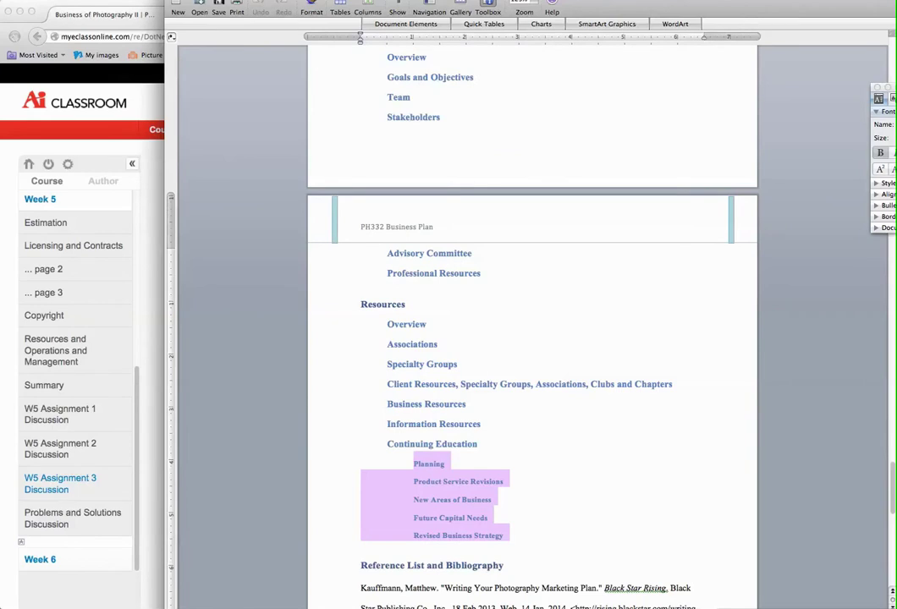
left_click(406, 305)
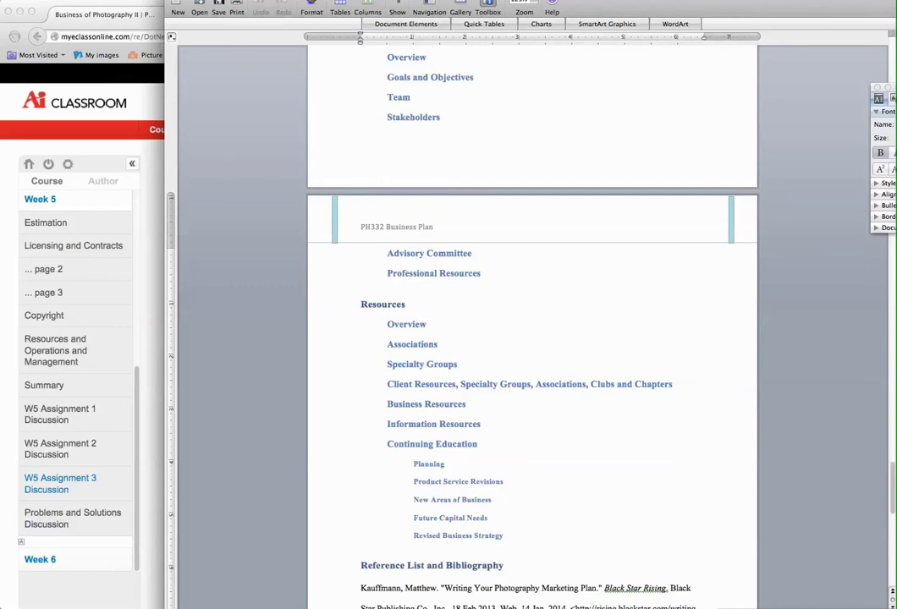
key("Return")
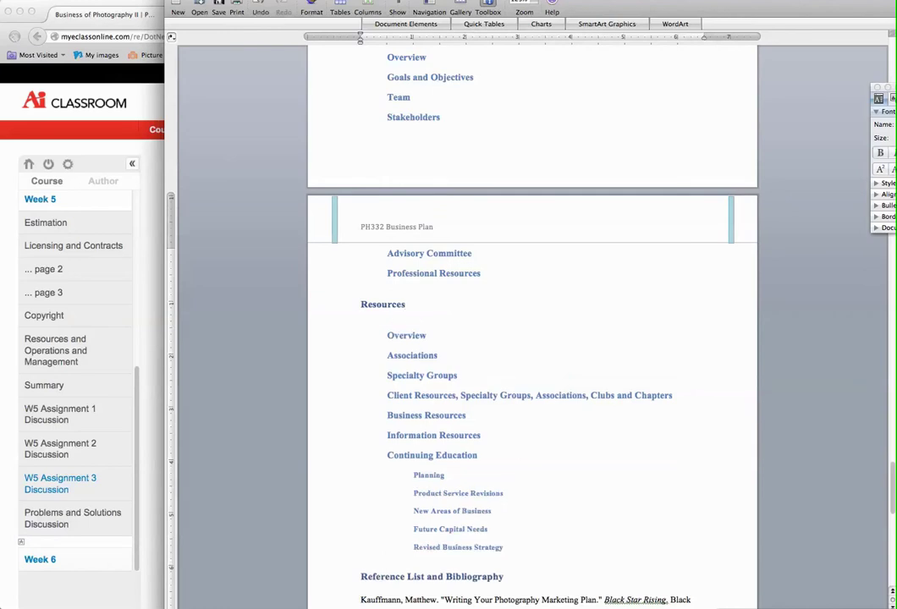
key("Return")
scroll(531, 339, "down", 1)
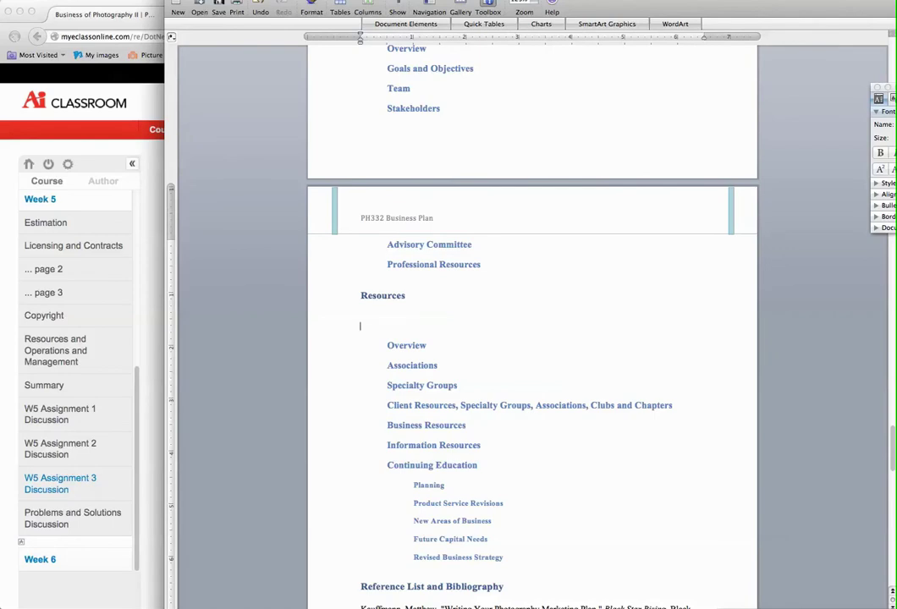
Bring up the Week 3 Assignment 2 research document and read its introduction and American Society of Media Photographers section
key("super+Tab")
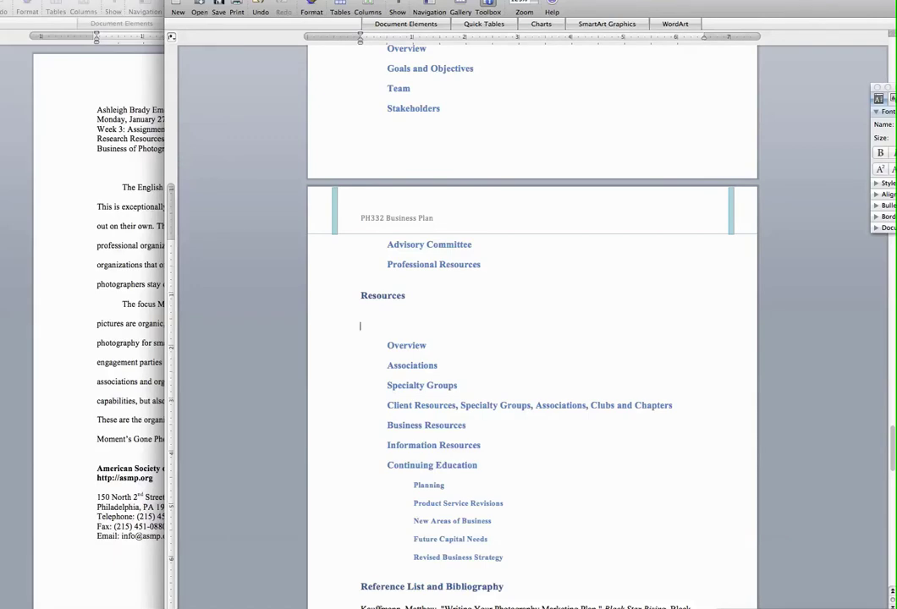
left_click(113, 382)
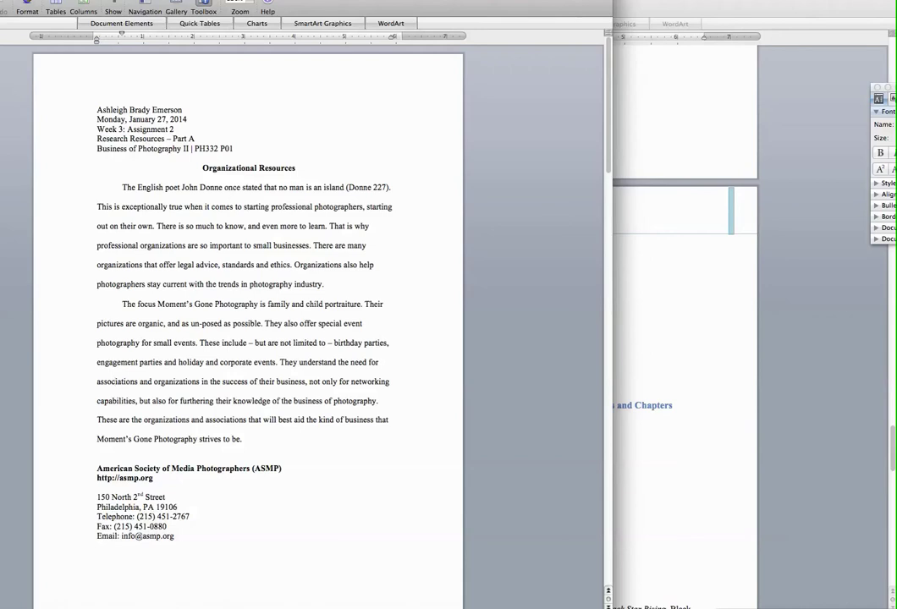
scroll(248, 321, "down", 10)
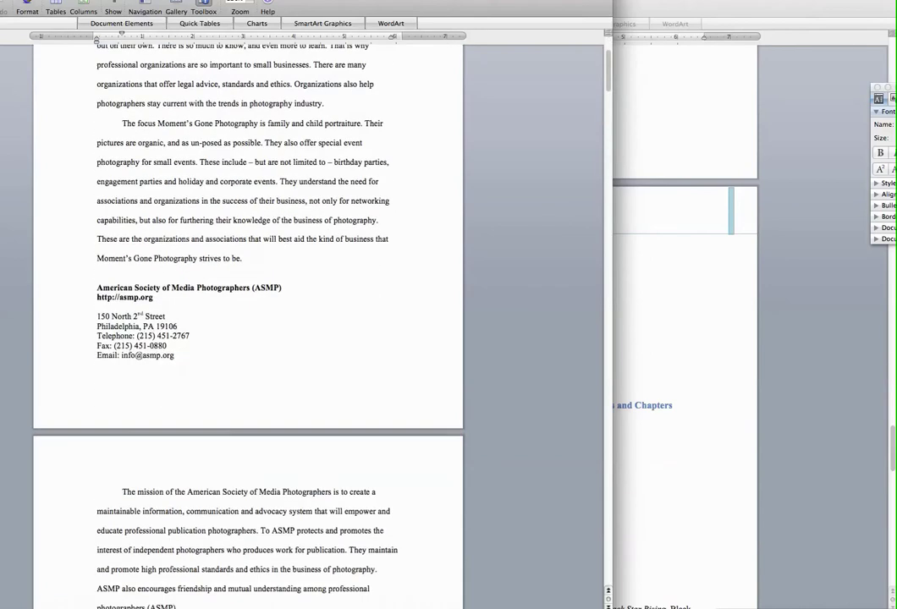
scroll(114, 77, "down", 10)
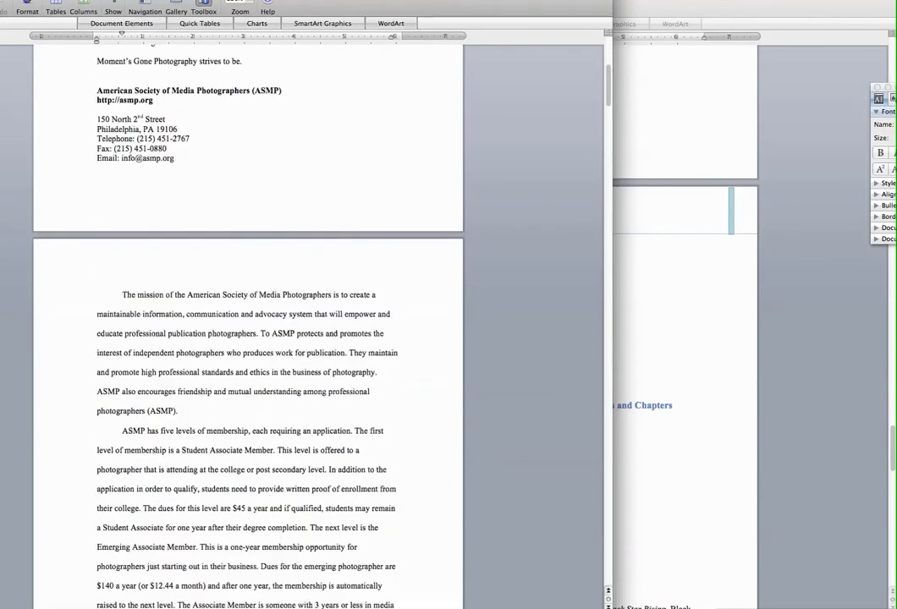
scroll(248, 322, "down", 3)
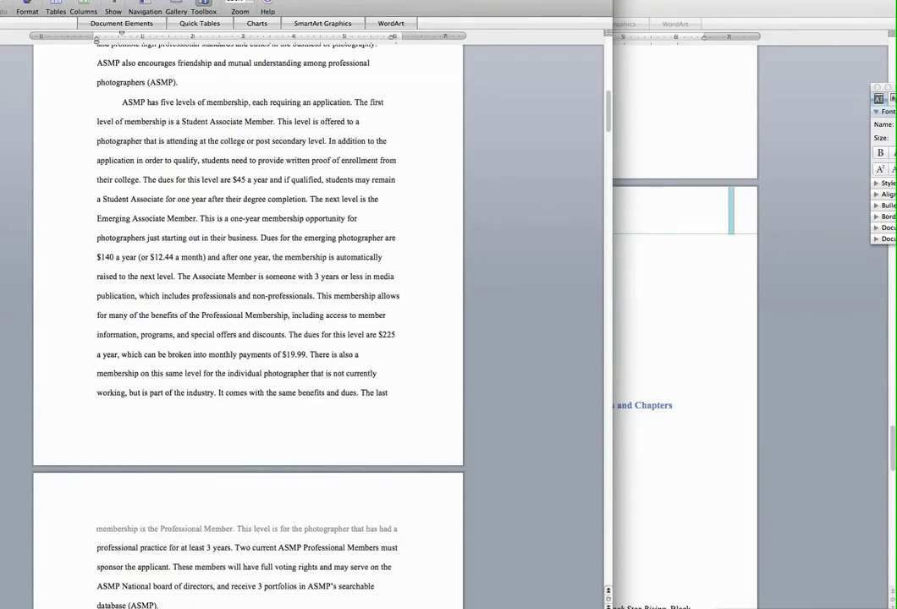
scroll(248, 321, "up", 8)
scroll(114, 290, "up", 12)
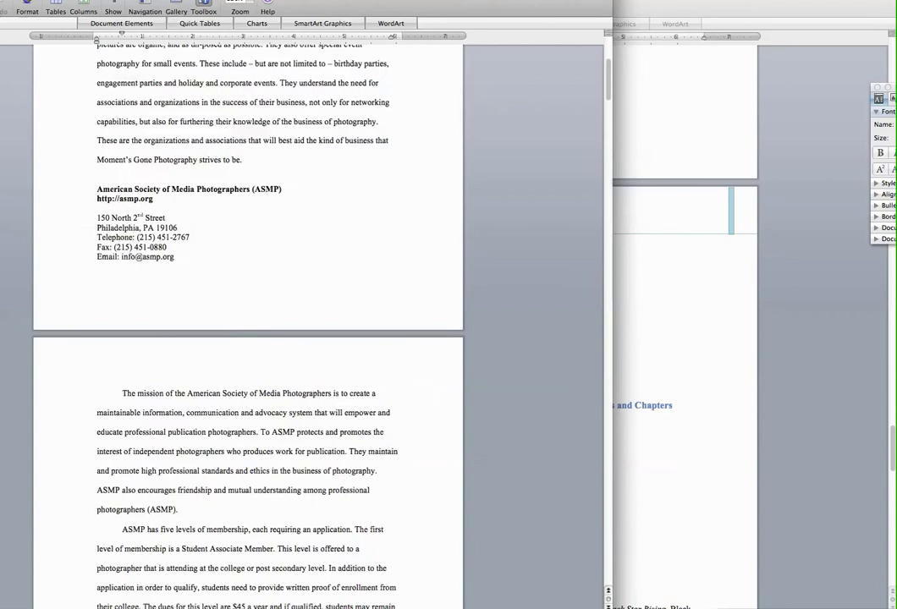
scroll(113, 290, "up", 3)
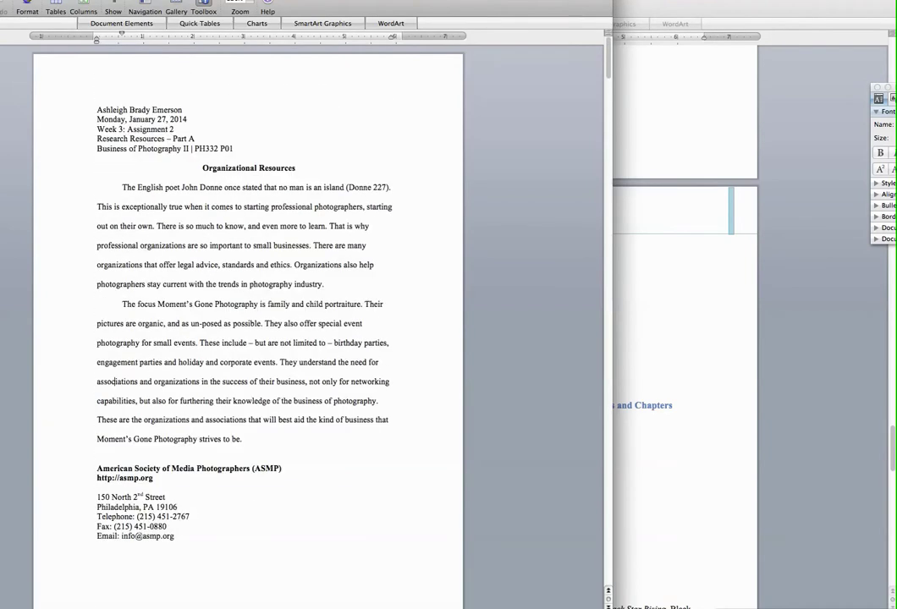
Copy the Part A research paper's text from the Organizational Resources heading through the end of the Summary Statement
left_click_drag(202, 167, 248, 382)
scroll(248, 381, "down", 10)
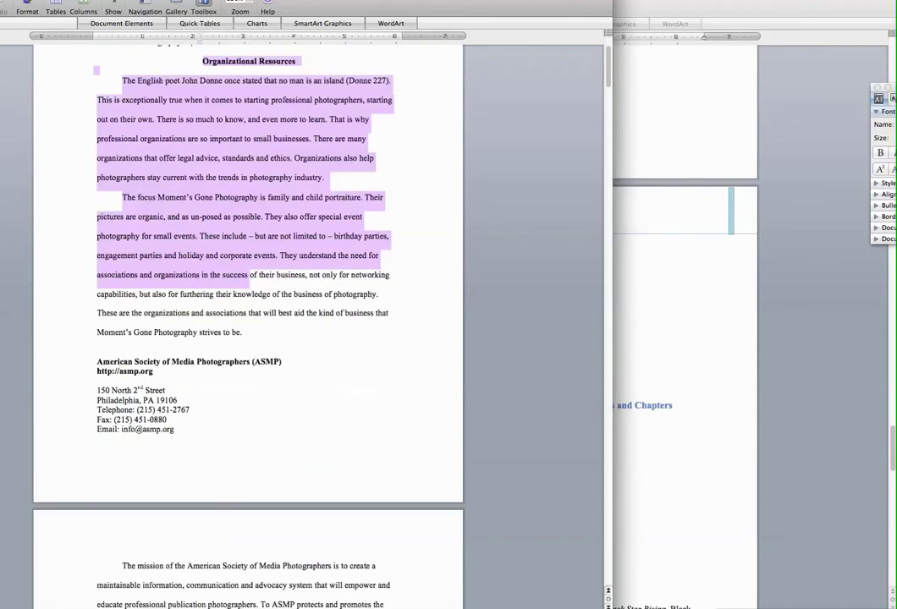
scroll(248, 382, "down", 20)
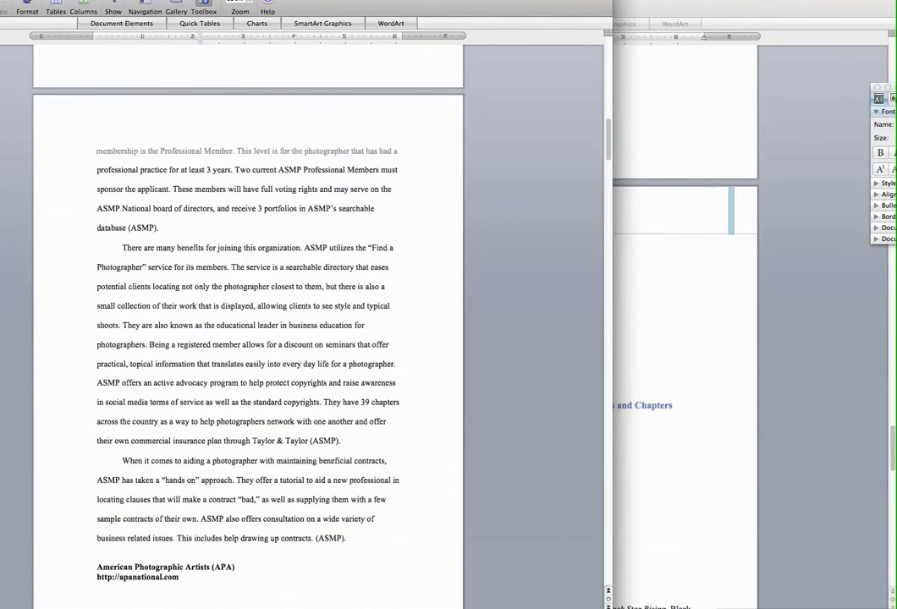
scroll(248, 322, "down", 15)
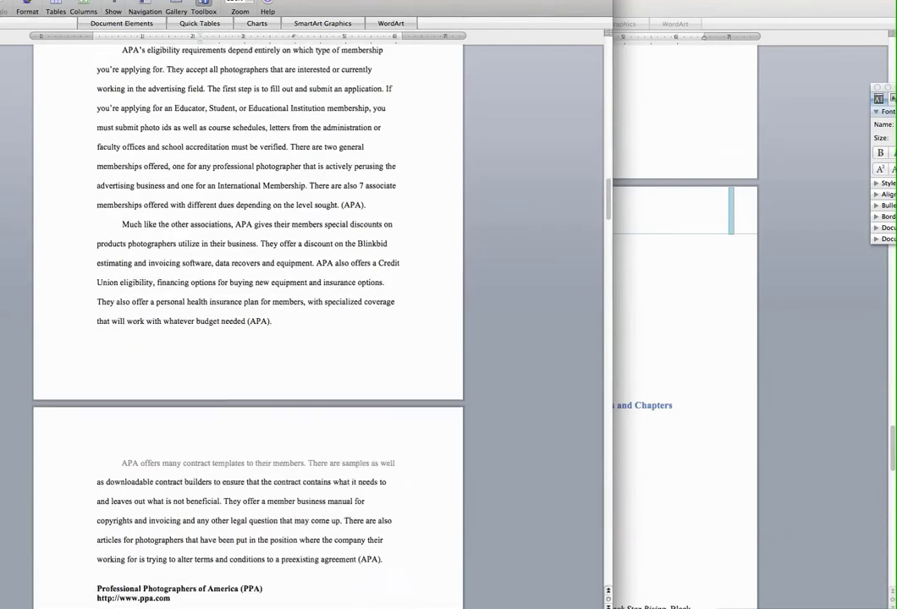
scroll(248, 322, "down", 18)
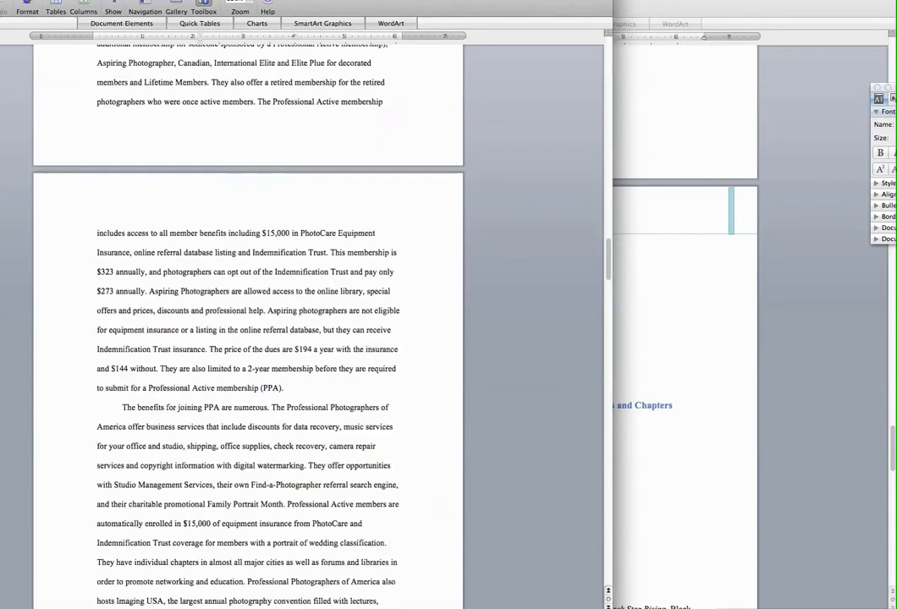
scroll(248, 322, "down", 15)
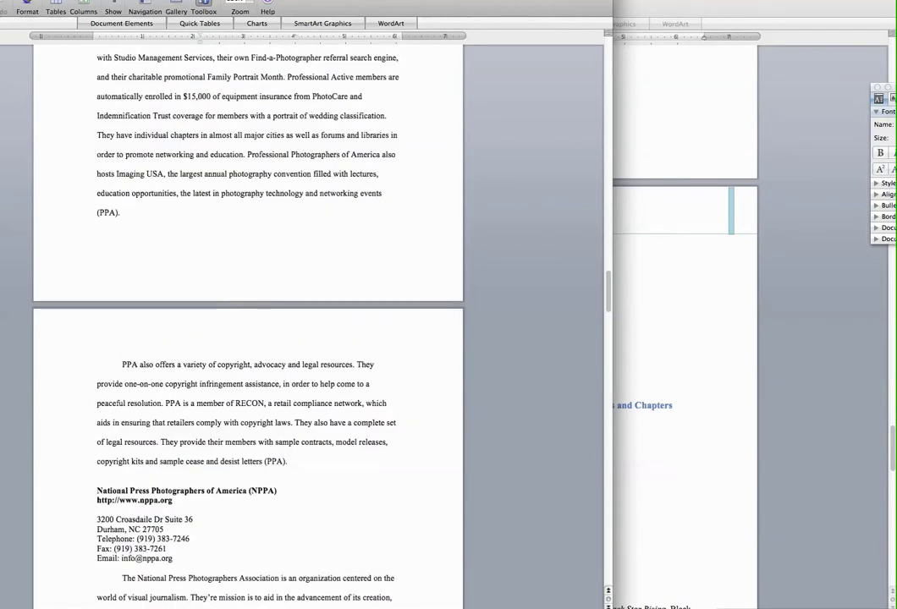
scroll(248, 322, "down", 15)
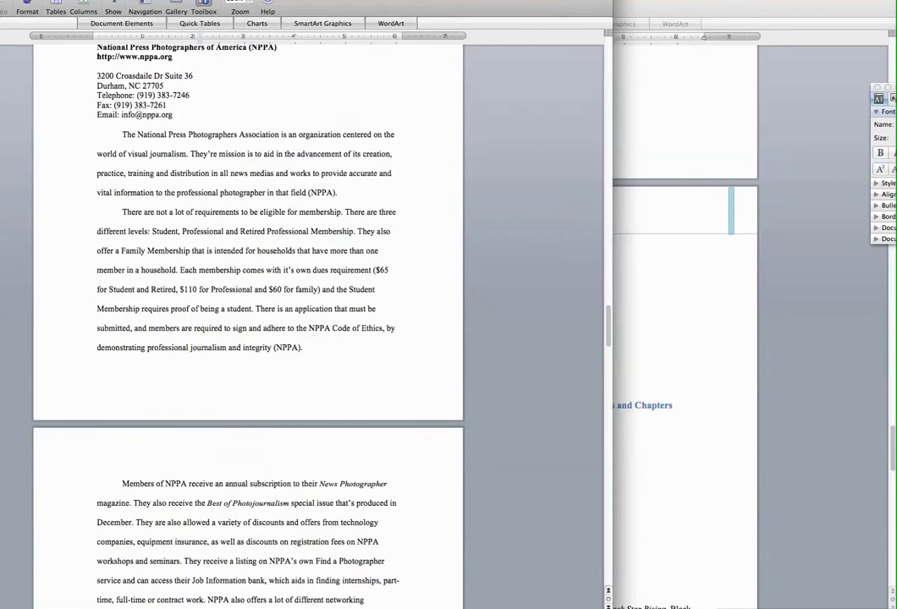
scroll(248, 322, "down", 20)
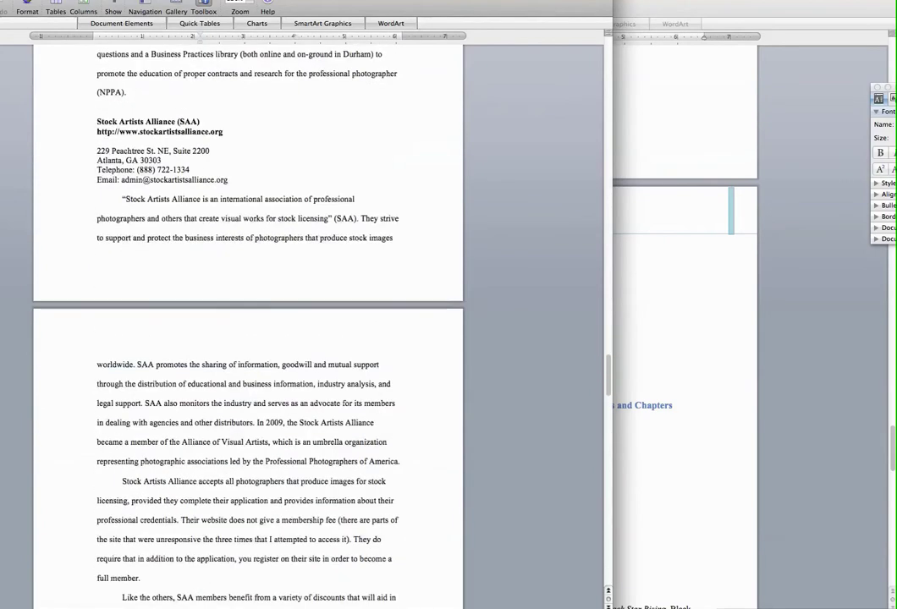
scroll(248, 321, "down", 20)
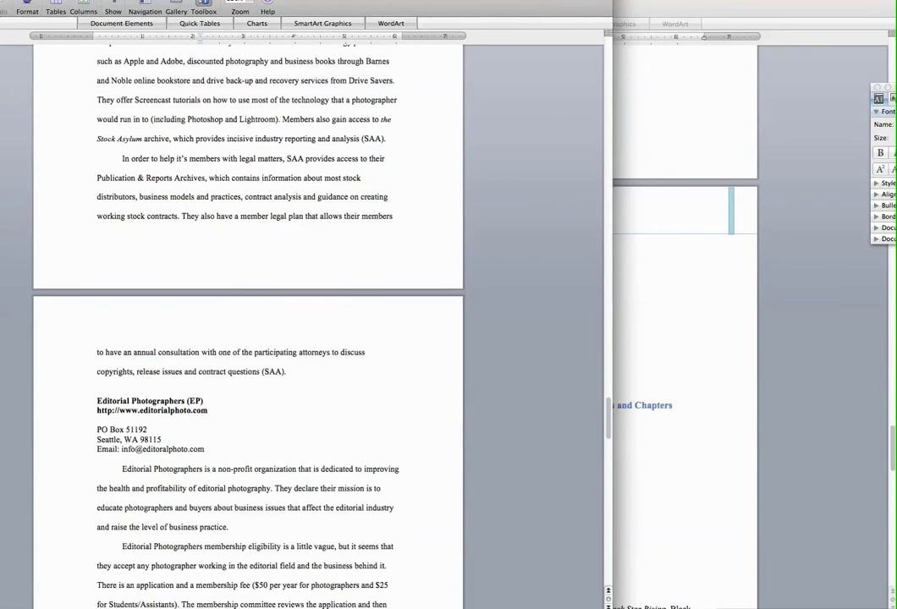
scroll(248, 321, "down", 20)
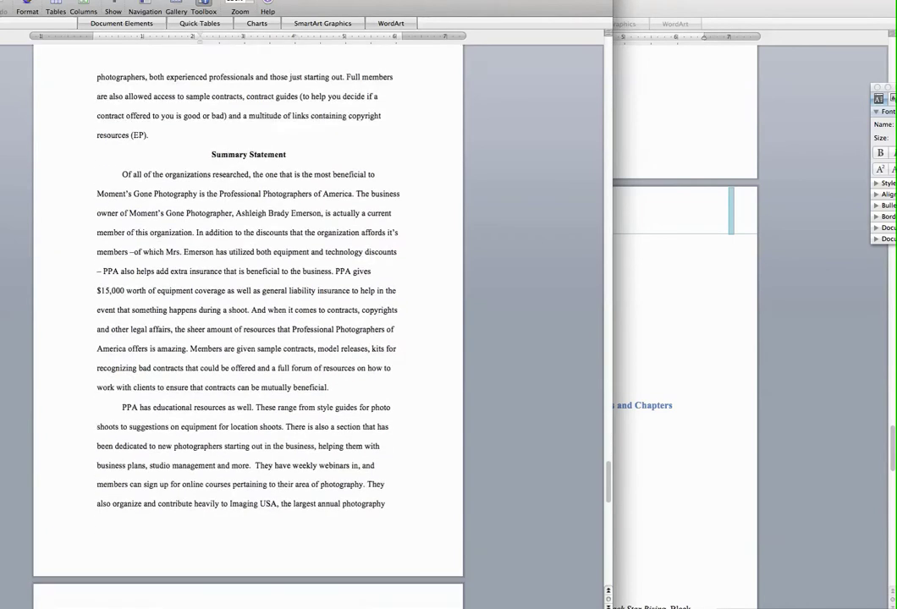
scroll(248, 322, "down", 17)
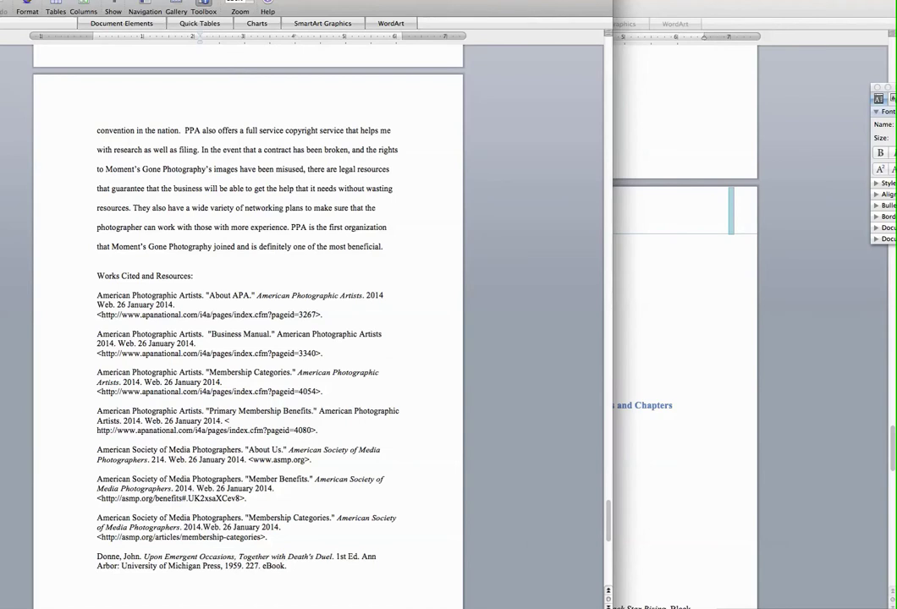
left_click(386, 247, "shift")
scroll(248, 321, "up", 11)
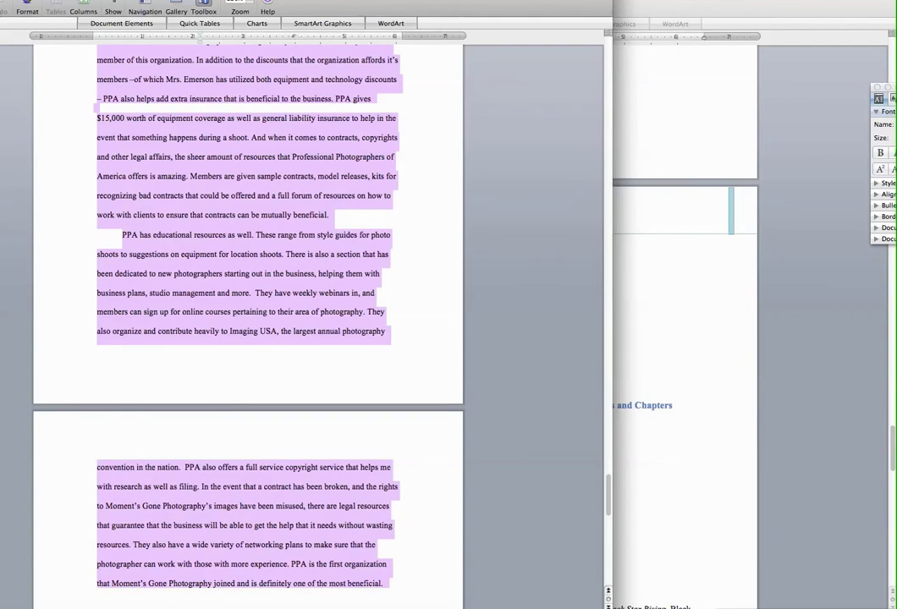
Close the Part A research document and paste the copied text beneath the Resources heading of the business plan
left_click(330, 214)
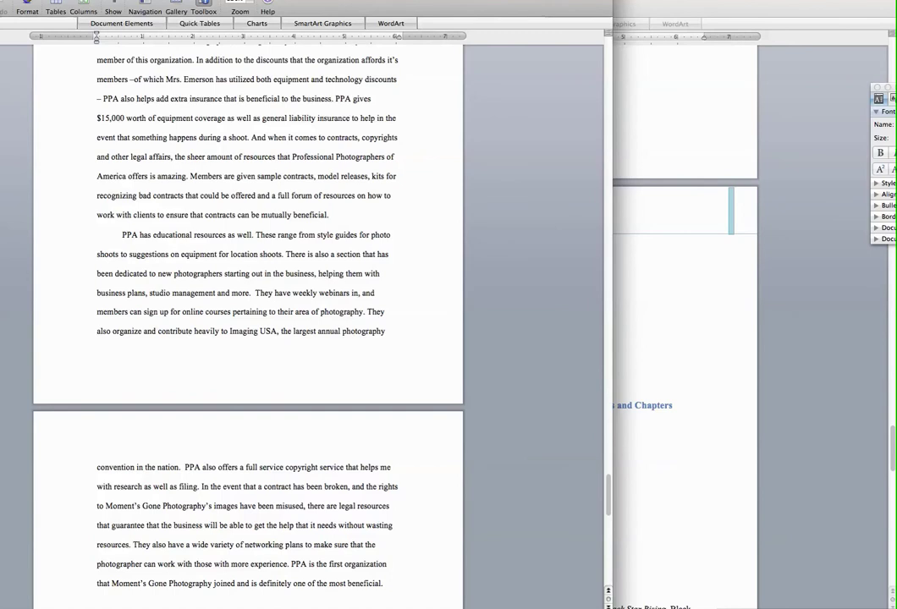
key("super+w")
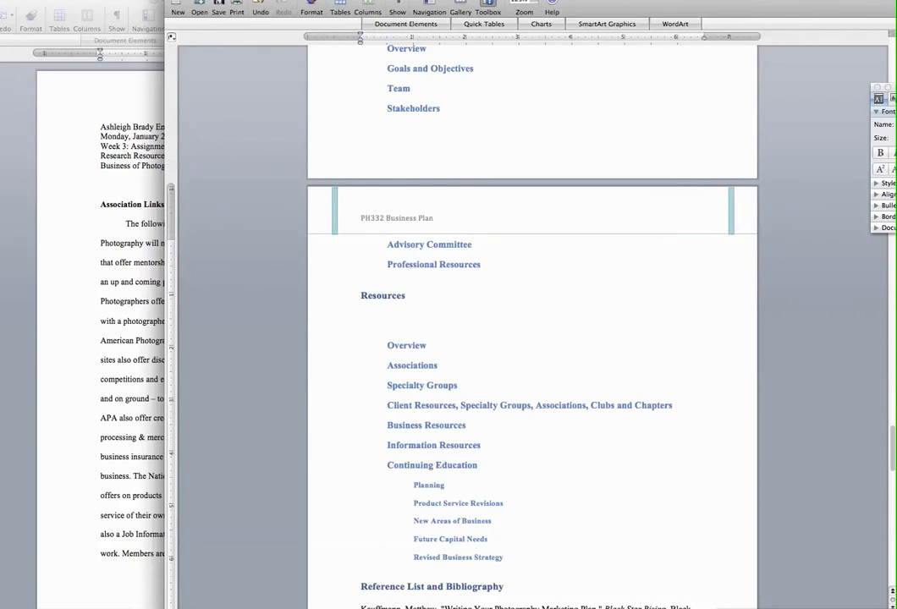
key("super+v")
Review the pasted organization write-ups and Summary Statement in the business plan, down to the Overview subheading
scroll(533, 327, "up", 5)
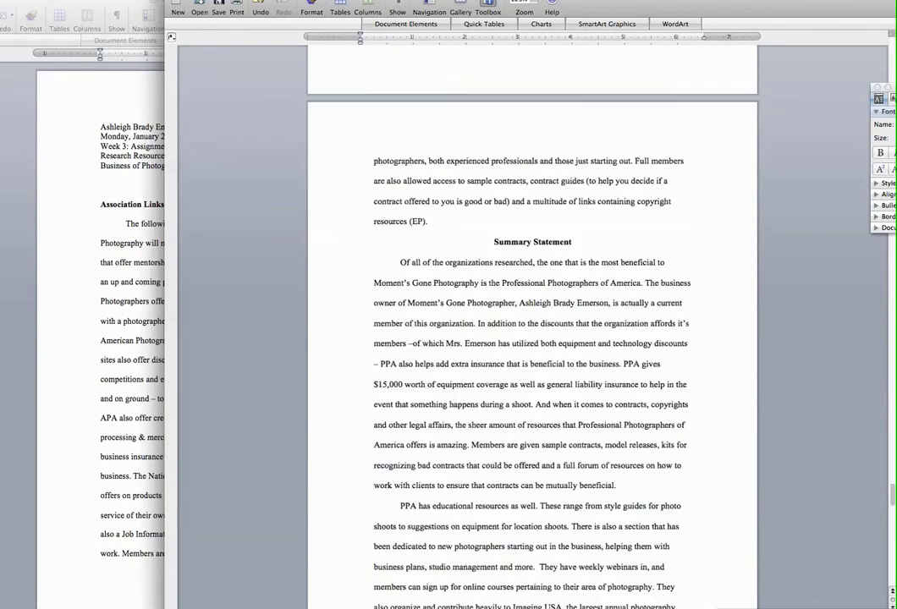
scroll(532, 338, "up", 6)
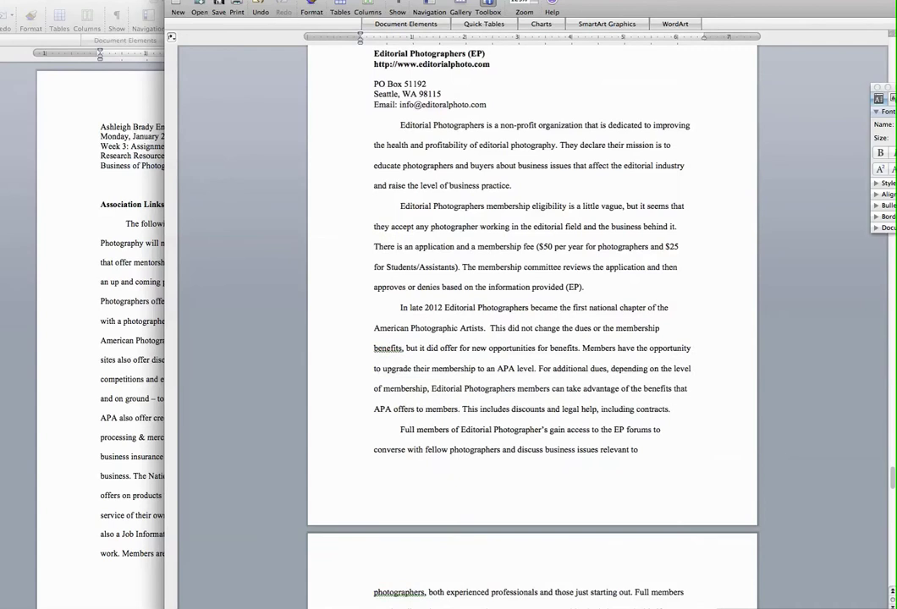
scroll(533, 339, "up", 15)
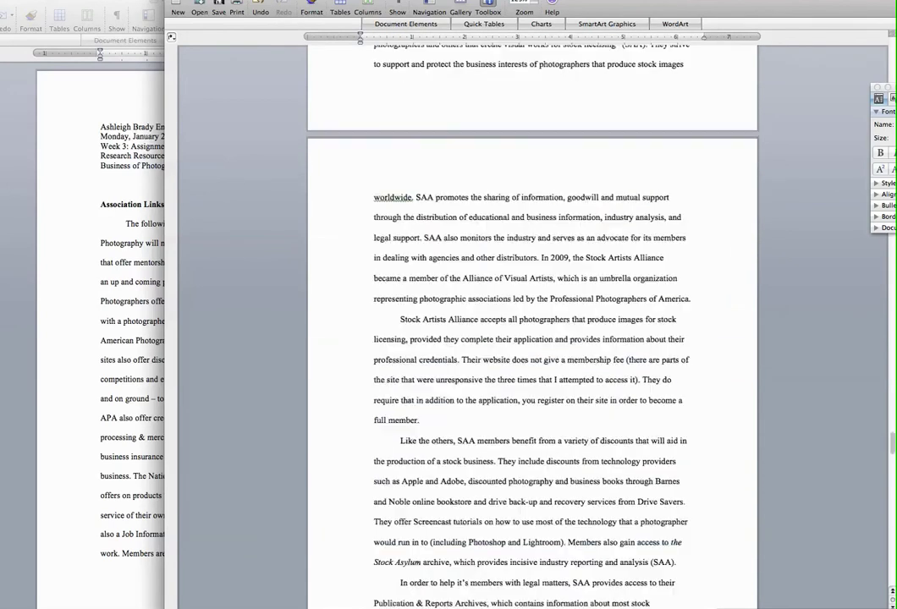
scroll(533, 338, "up", 15)
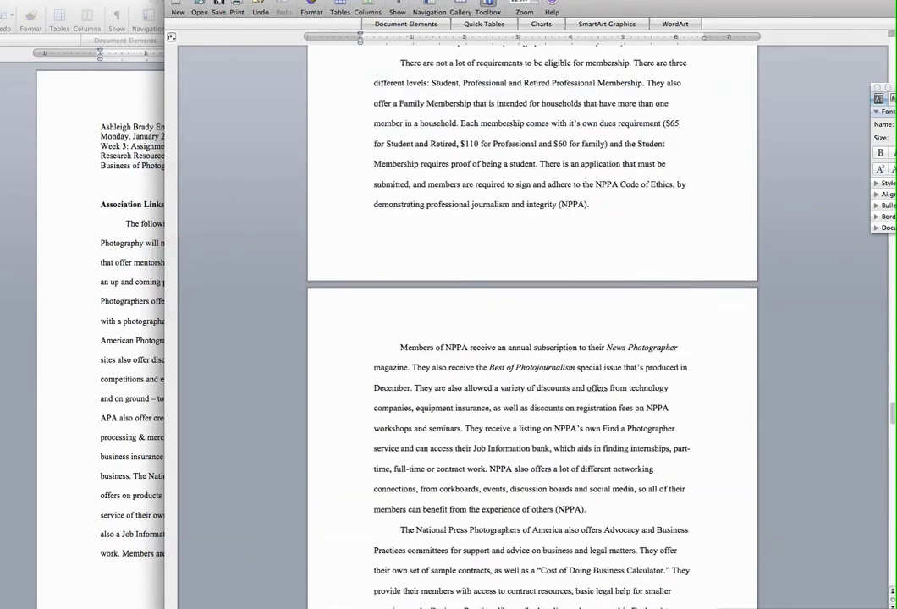
scroll(533, 339, "up", 15)
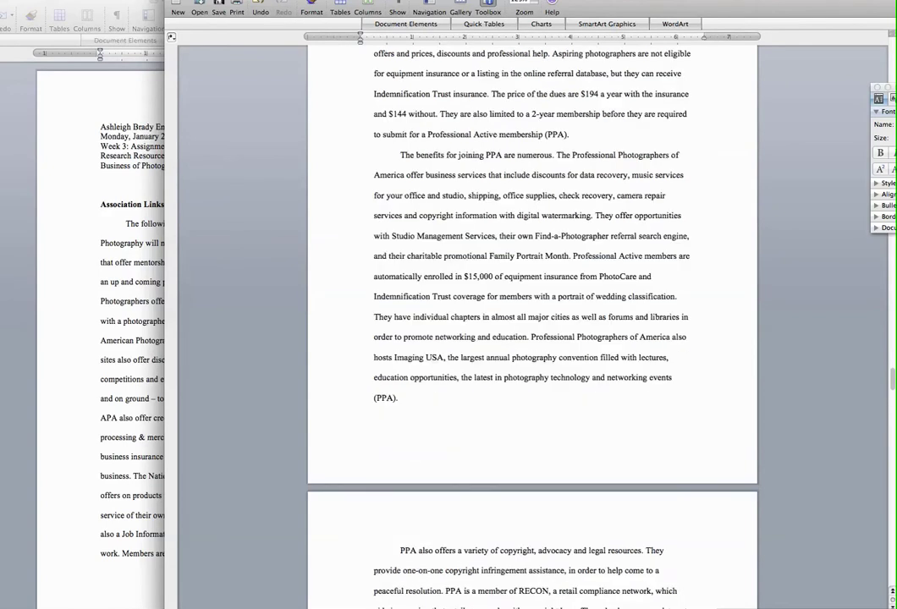
scroll(532, 339, "up", 5)
scroll(532, 338, "down", 9)
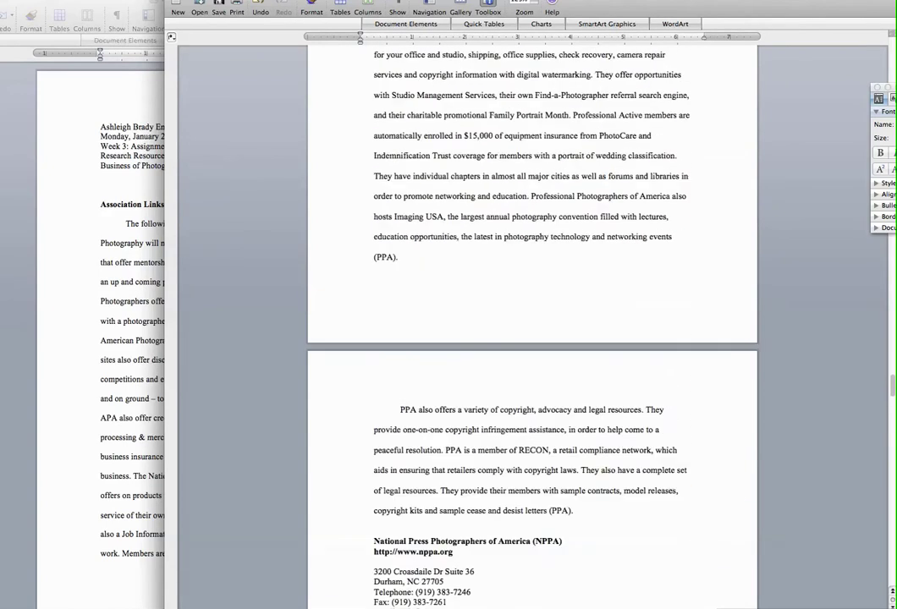
scroll(533, 339, "down", 15)
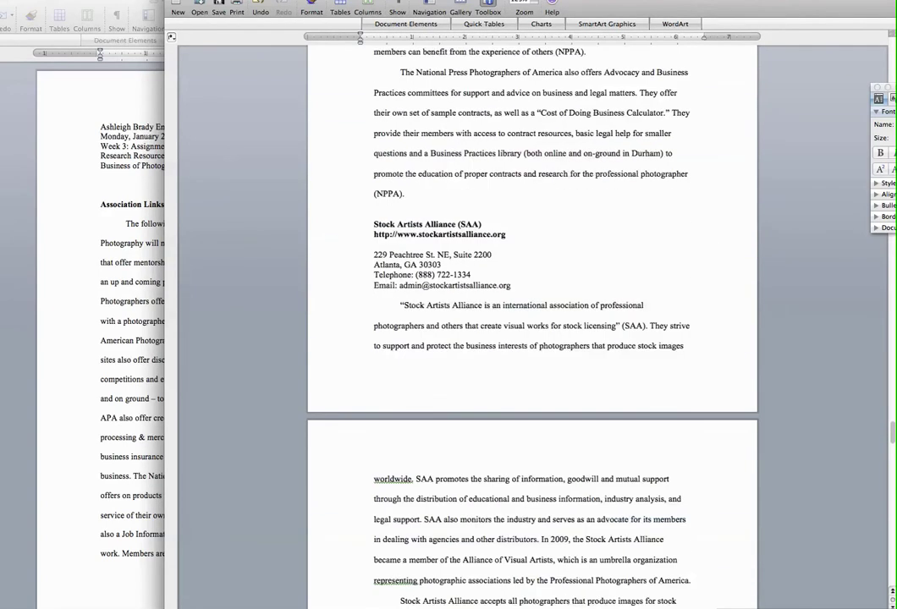
scroll(532, 338, "down", 15)
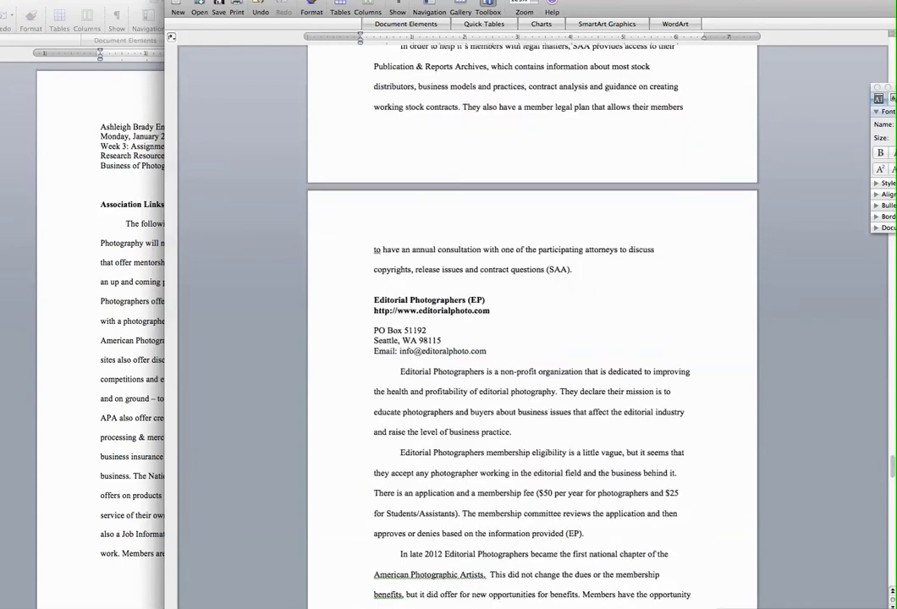
scroll(532, 338, "down", 15)
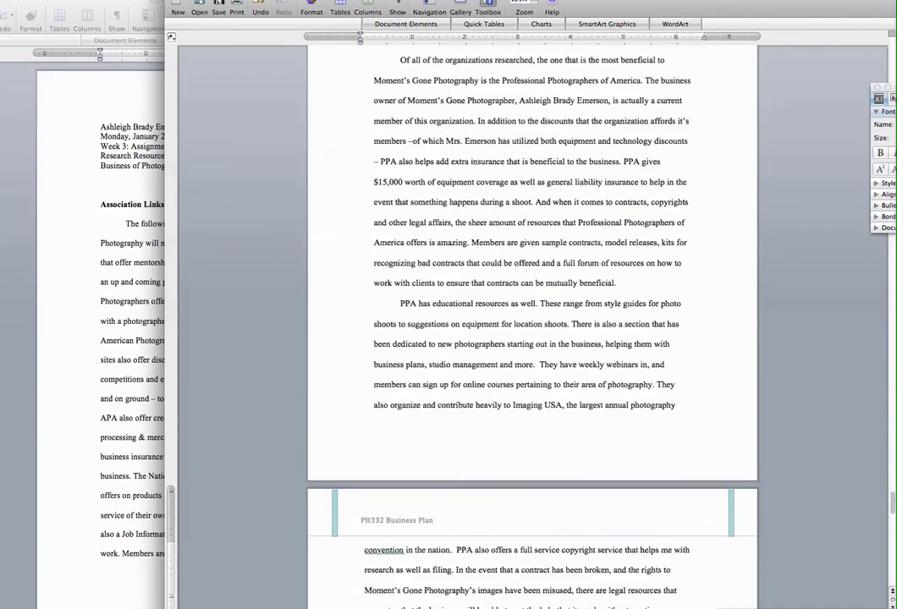
scroll(532, 339, "down", 10)
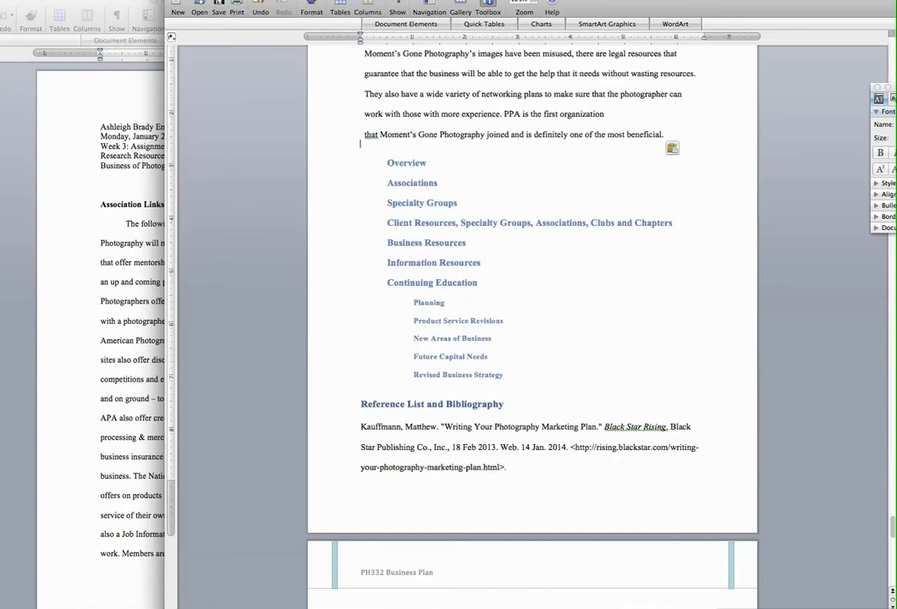
Append "New 250-word summary" to the Overview subheading and insert a blank line beneath the Associations subheading
left_click(428, 164)
type("N")
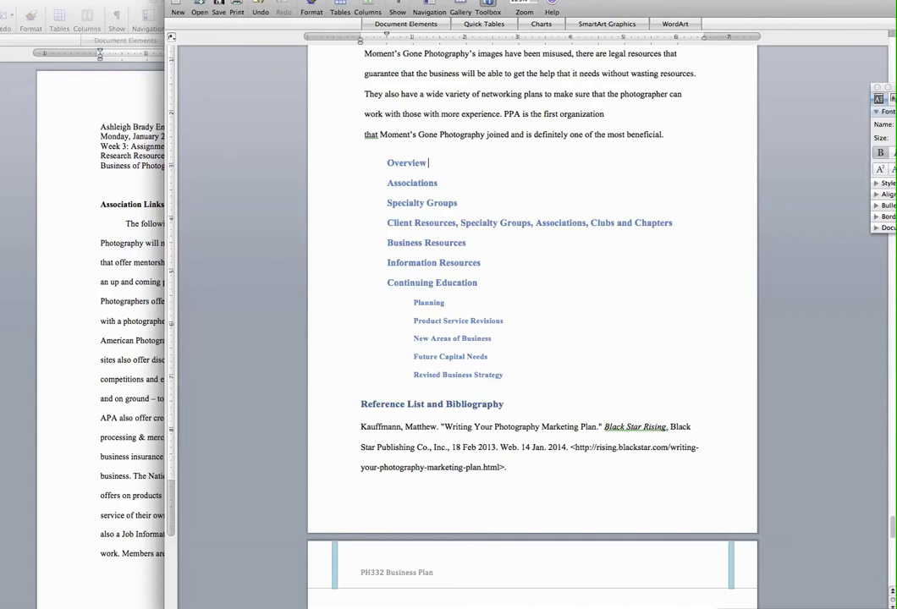
type("ew 250-word summary")
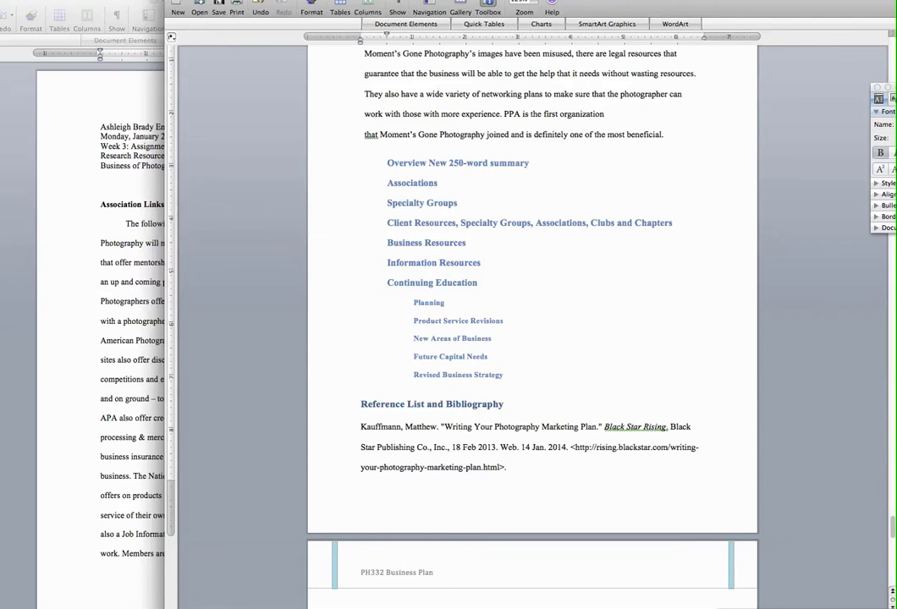
left_click(439, 183)
key("Return")
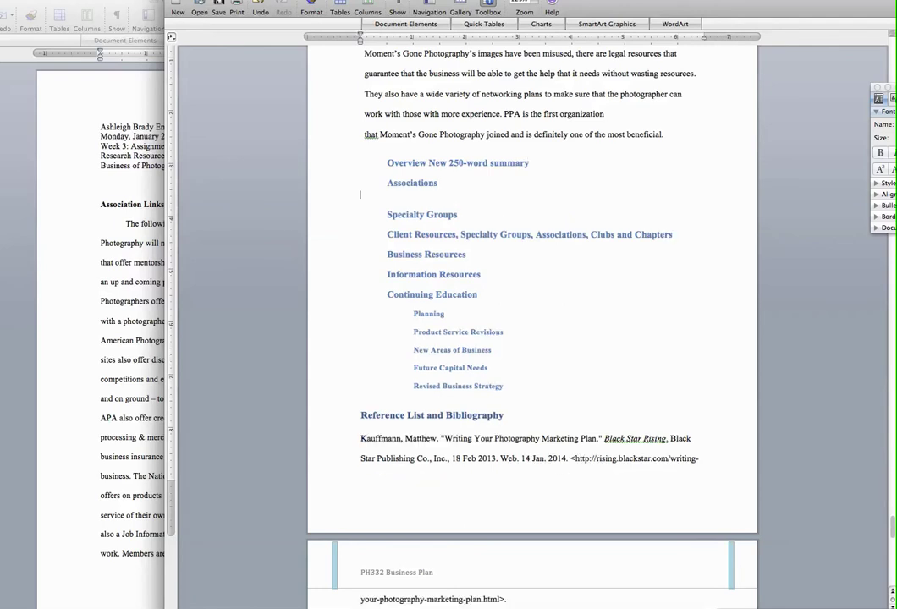
Bring up the Week 3 Part B research document and examine its Association Links section, including the bulleted list
left_click(124, 283)
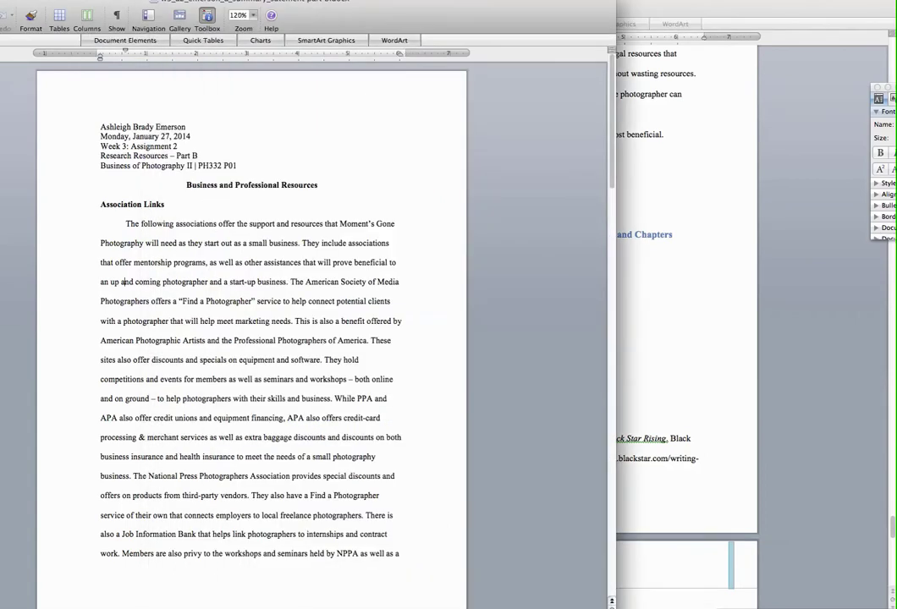
scroll(124, 283, "down", 5)
scroll(251, 330, "down", 6)
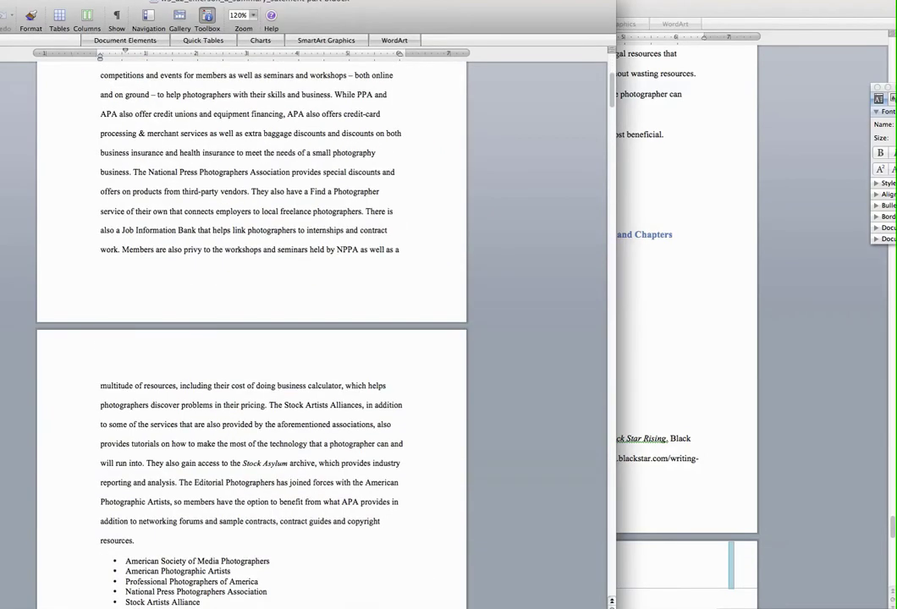
scroll(251, 330, "up", 5)
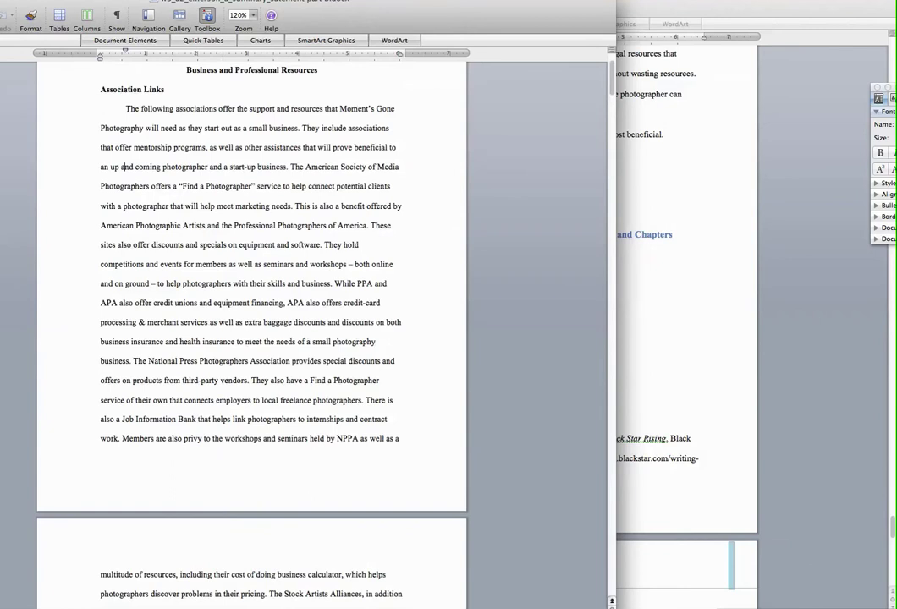
scroll(251, 330, "down", 3)
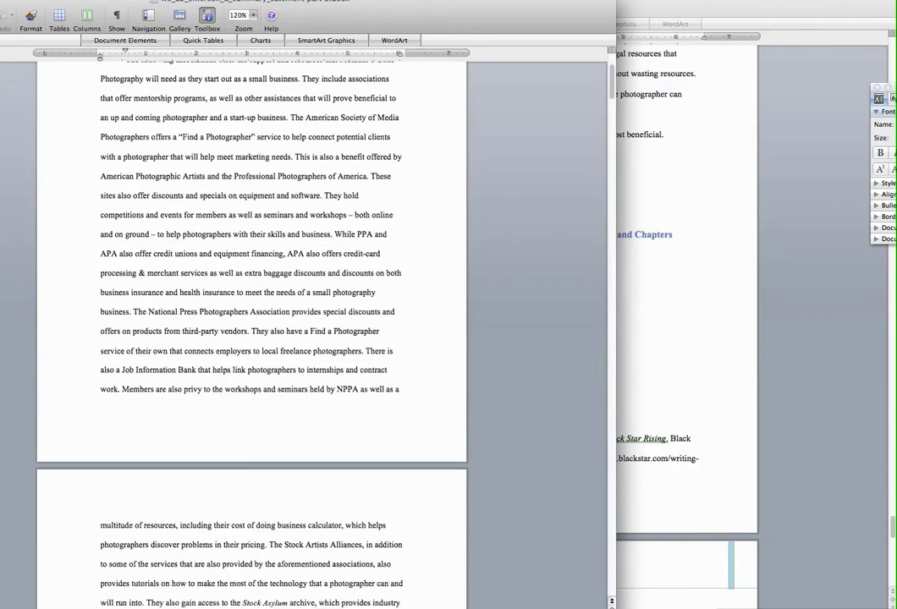
scroll(251, 330, "down", 4)
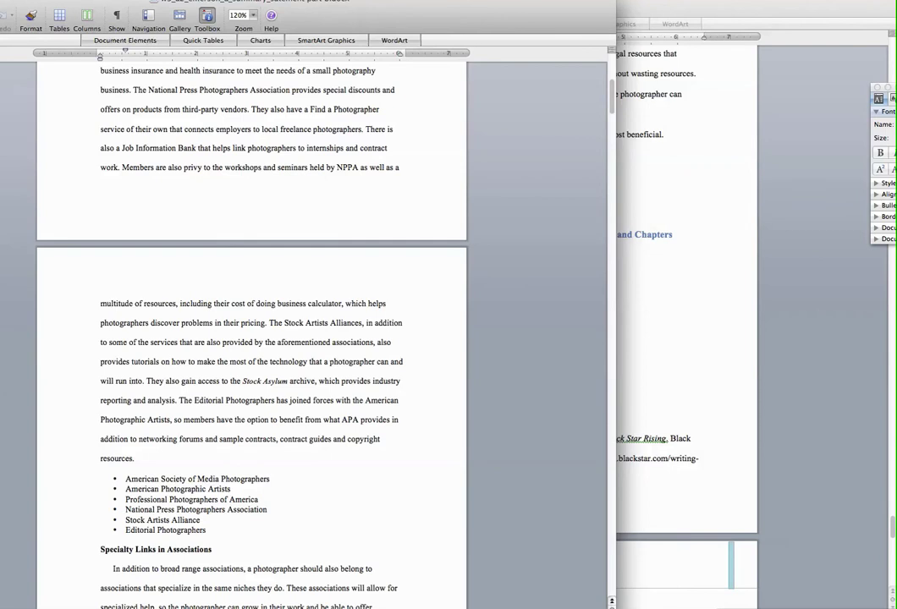
scroll(251, 330, "up", 8)
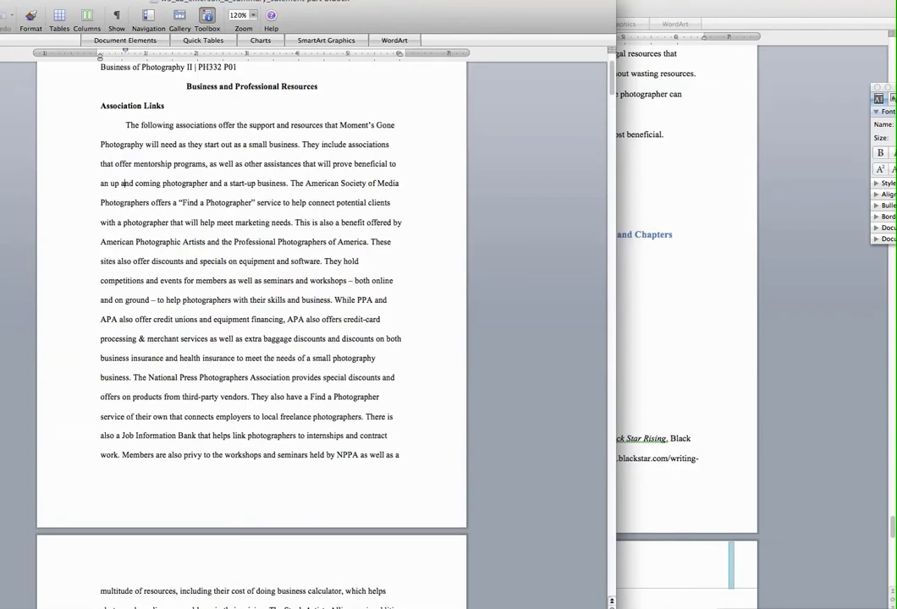
Copy the Association Links paragraphs and bulleted list from the Part B research document into the business plan beneath the Associations subheading
left_click_drag(125, 124, 199, 397)
scroll(199, 397, "down", 5)
scroll(252, 330, "down", 2)
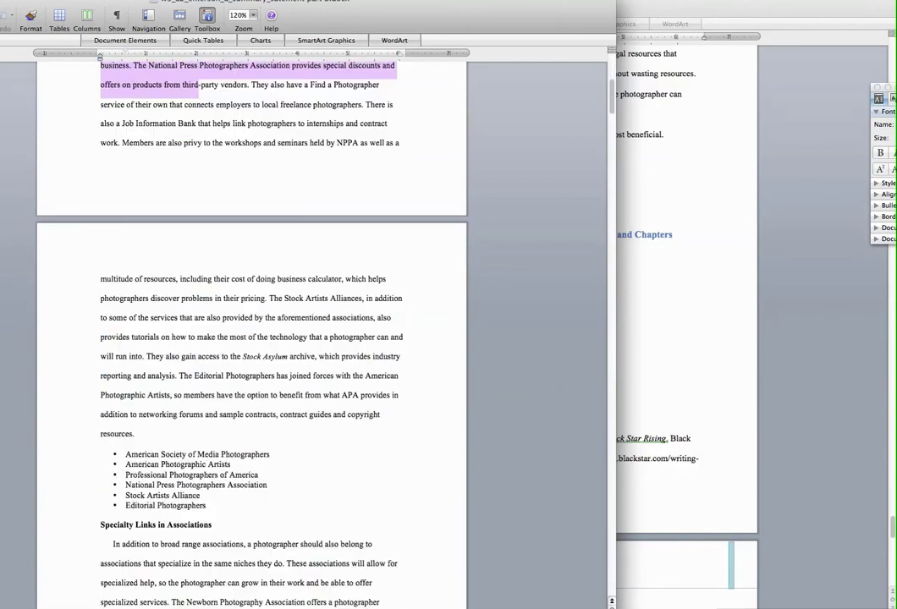
left_click(210, 506, "shift")
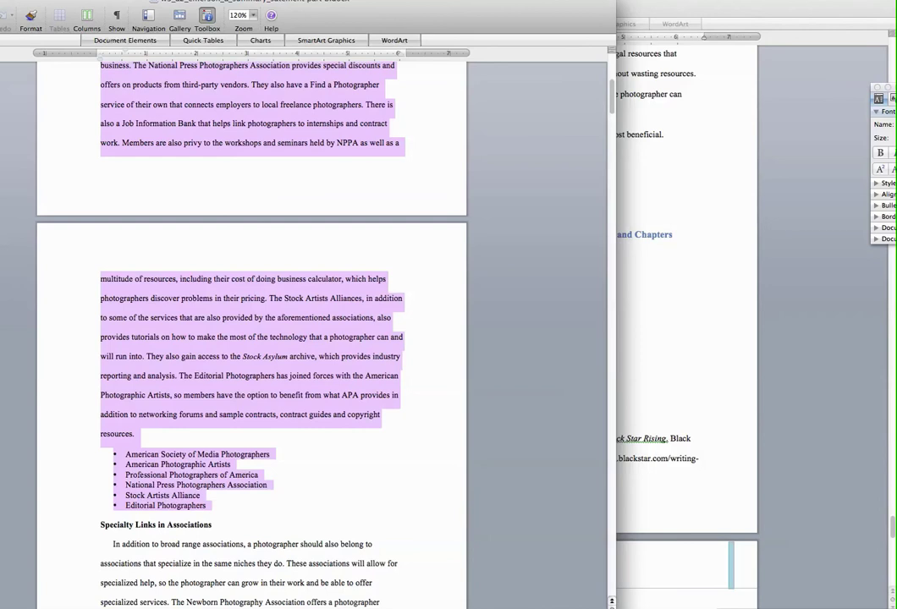
left_click(731, 163)
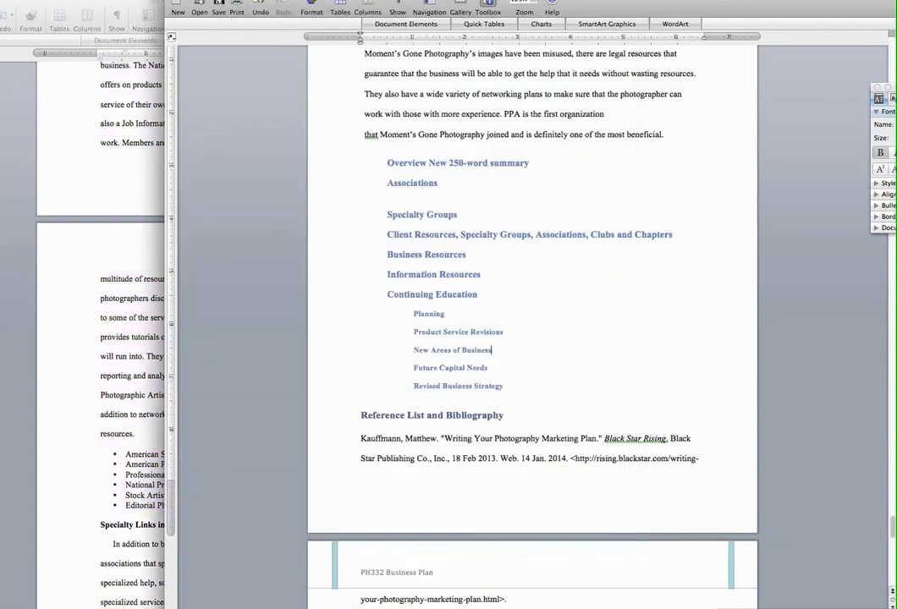
left_click(361, 195)
key("super+v")
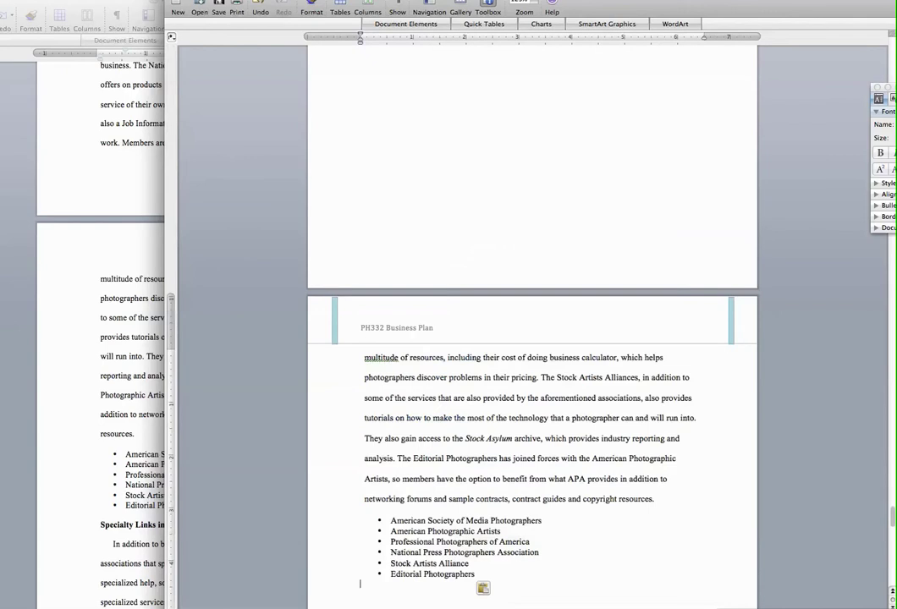
Apply double line spacing to the Associations subheading and the pasted paragraph's opening lines using the Formatting Palette
scroll(531, 338, "up", 10)
scroll(531, 339, "up", 10)
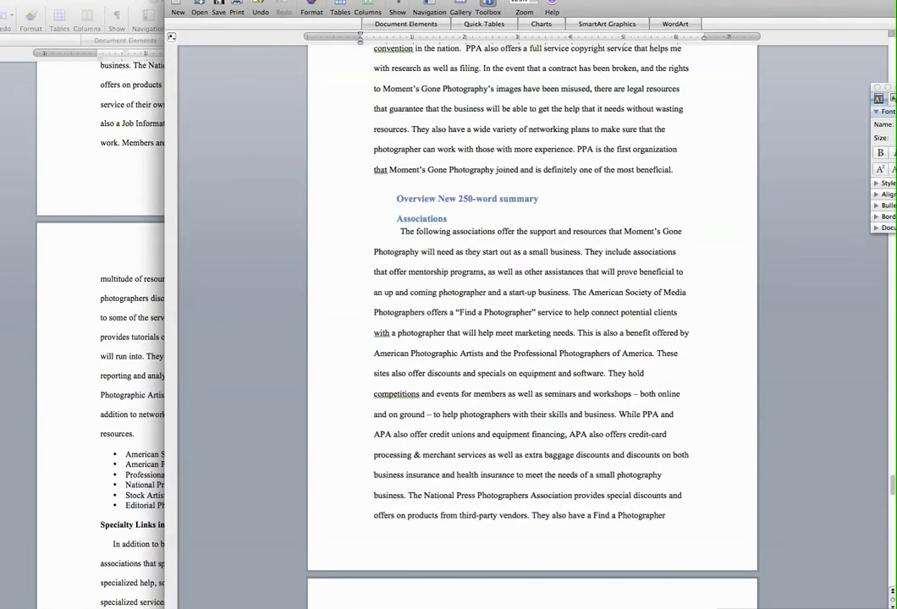
left_click(396, 219)
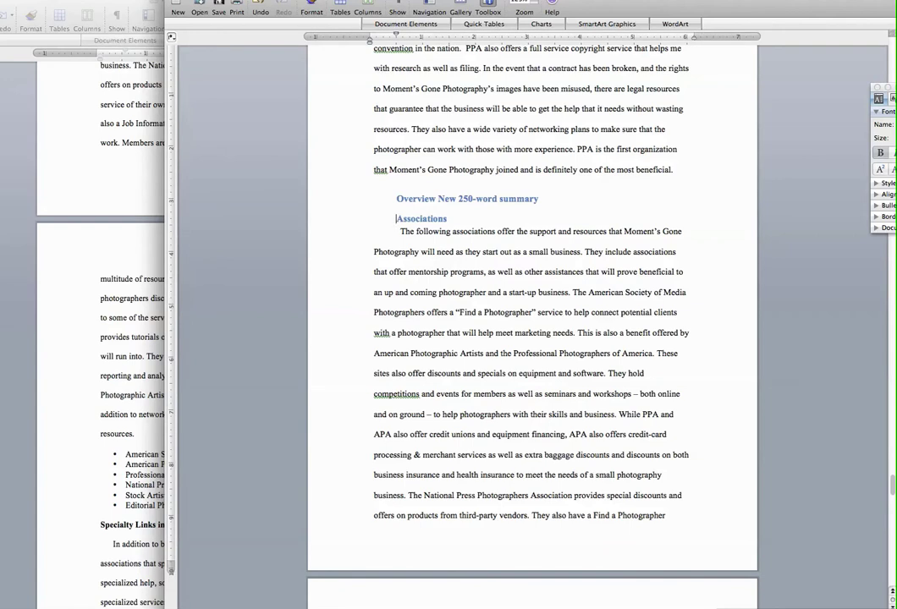
key("shift+Down")
key("shift+Down")
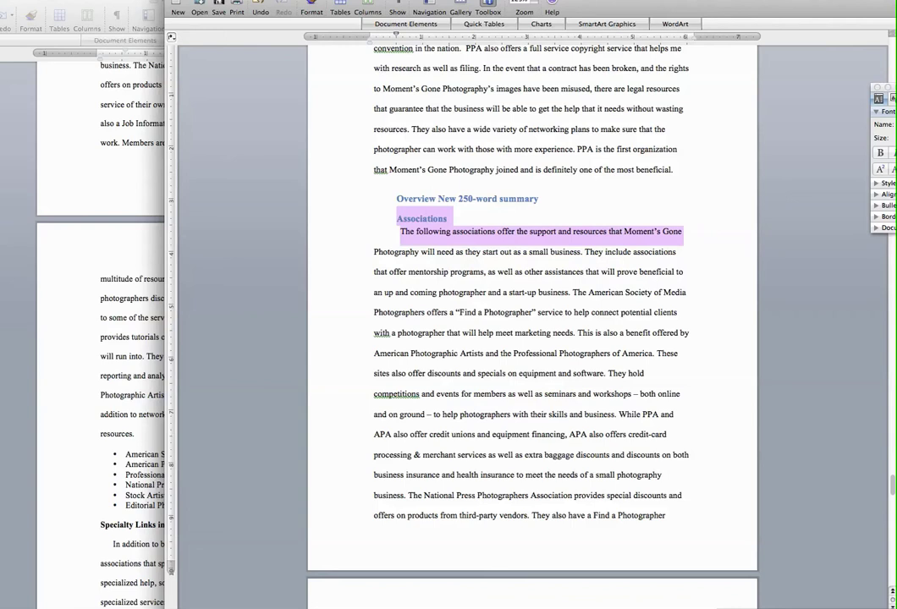
left_click_drag(893, 87, 761, 99)
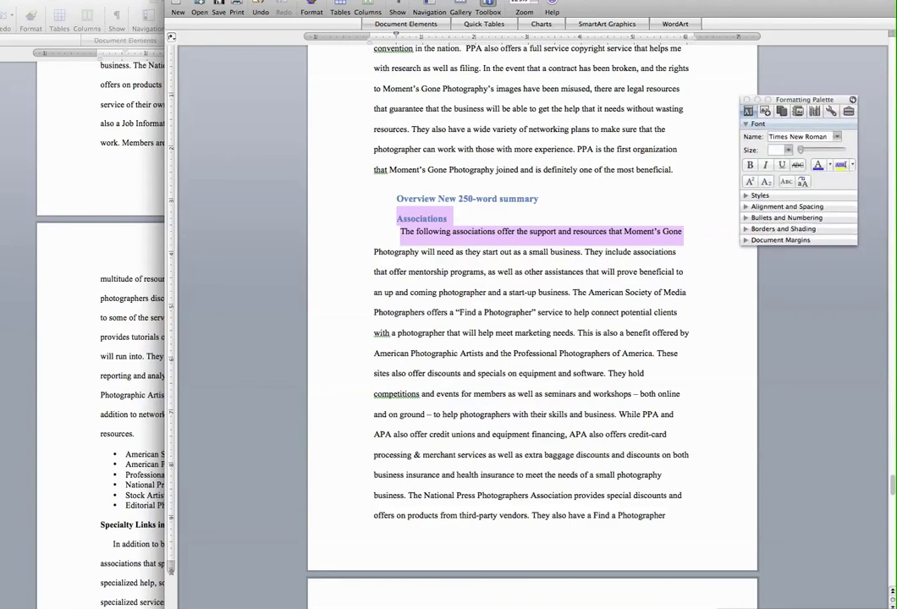
left_click(787, 206)
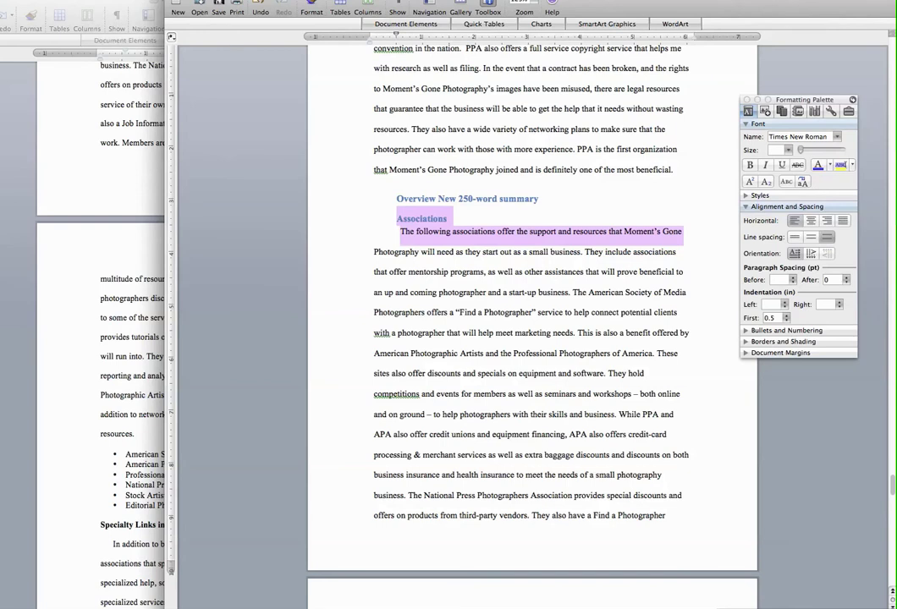
left_click(827, 238)
left_click(679, 322)
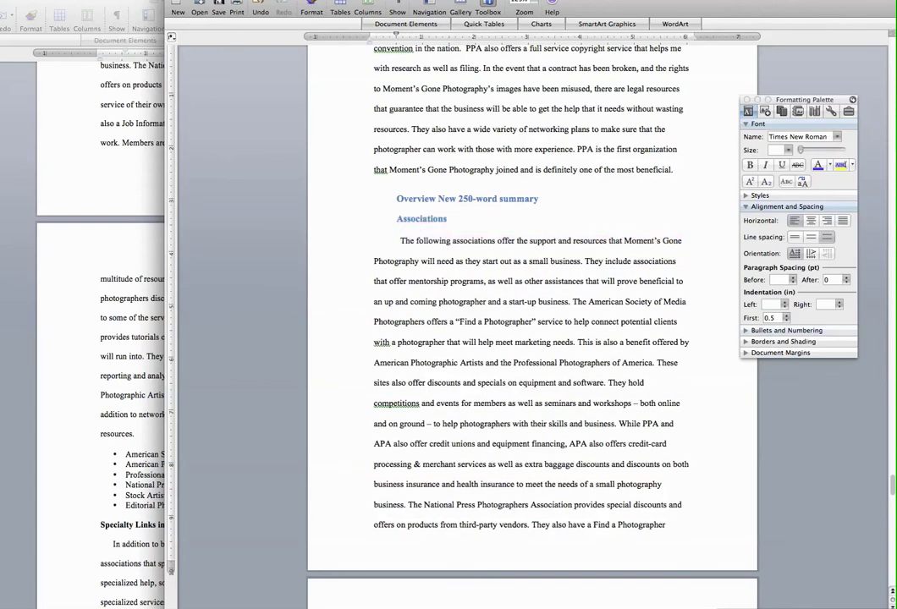
Try to close the page gap before the pasted paragraph starting "multitude of resources", and undo the last change
scroll(679, 322, "down", 4)
scroll(532, 321, "down", 10)
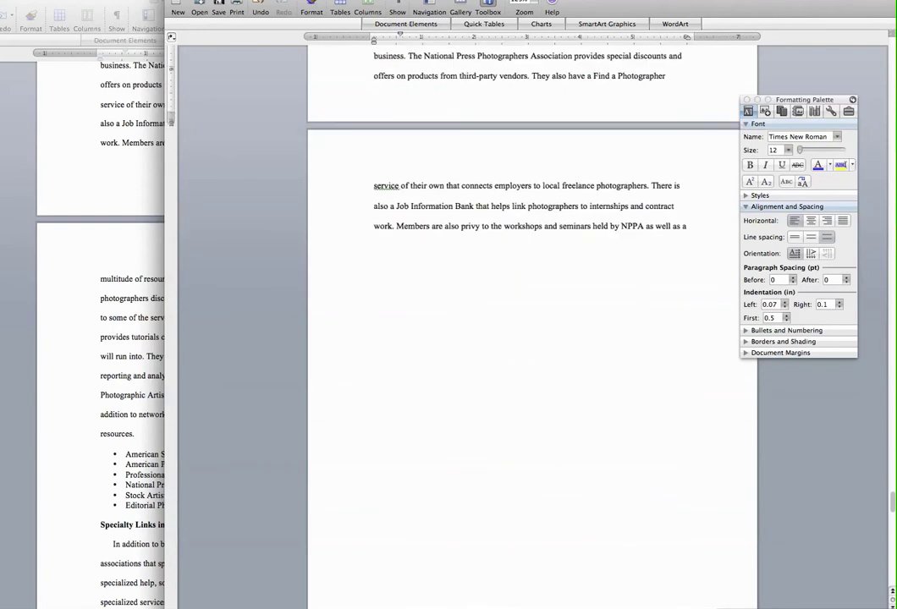
scroll(533, 321, "down", 2)
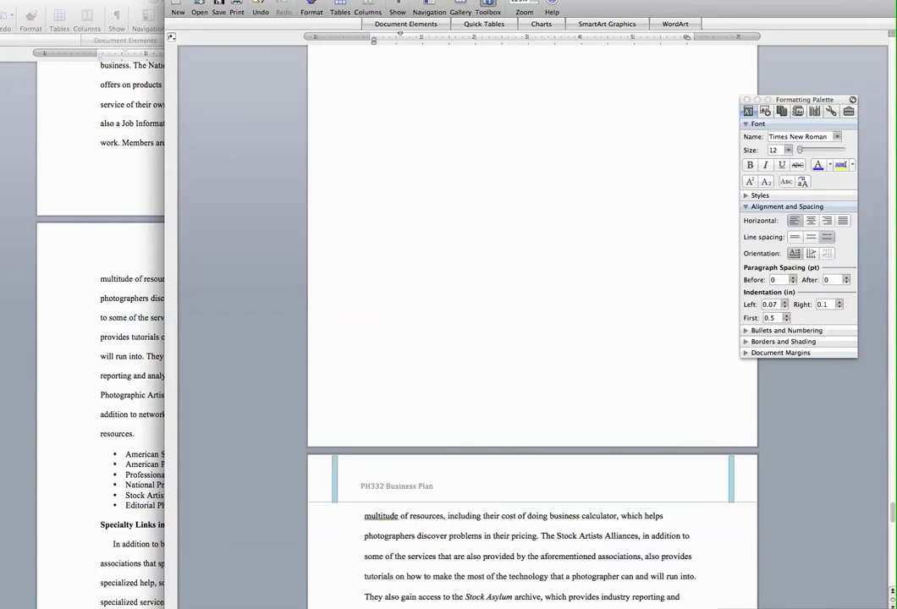
left_click(365, 516)
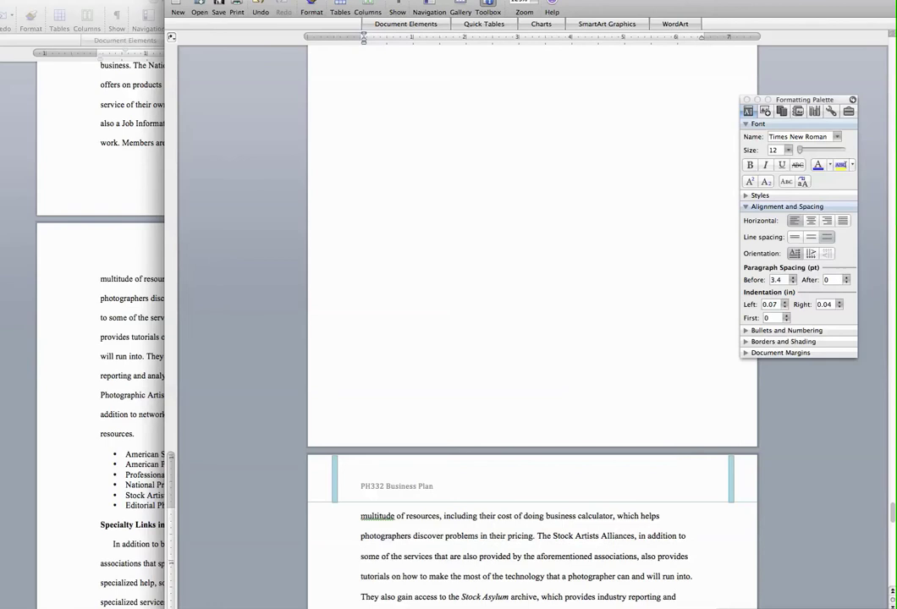
key("Left")
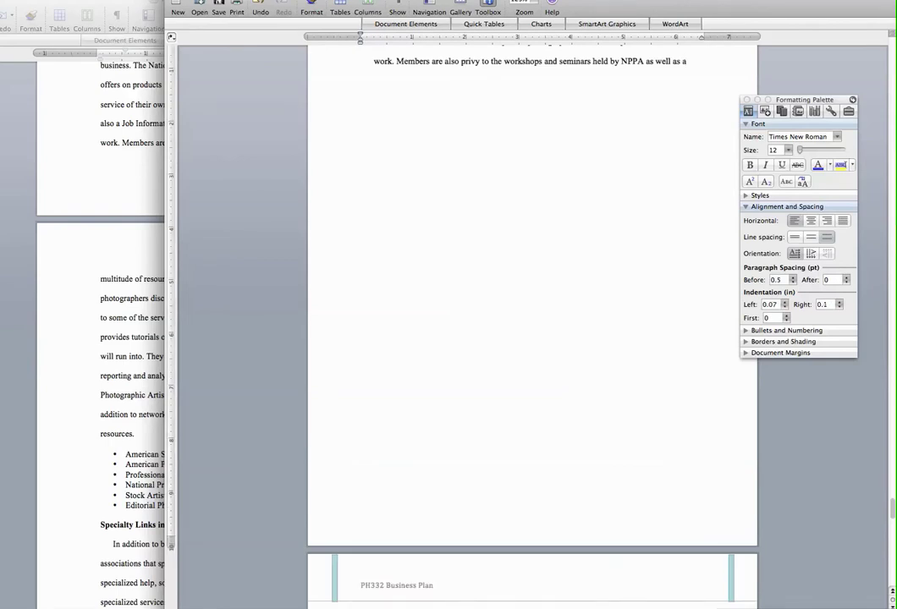
key("super+z")
scroll(533, 322, "down", 2)
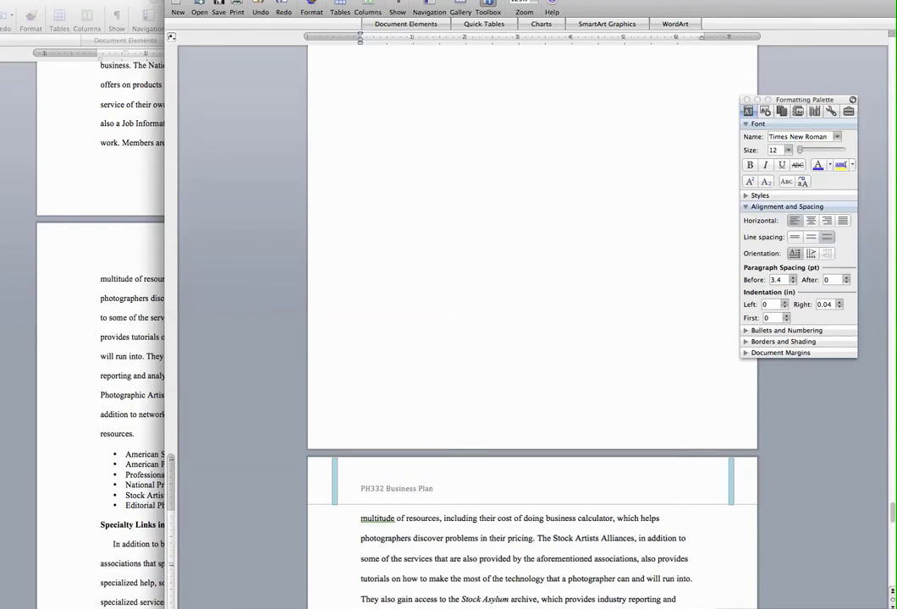
Reposition and shrink the business plan window so that its status bar and view controls fit on screen
left_click_drag(592, 5, 482, 8)
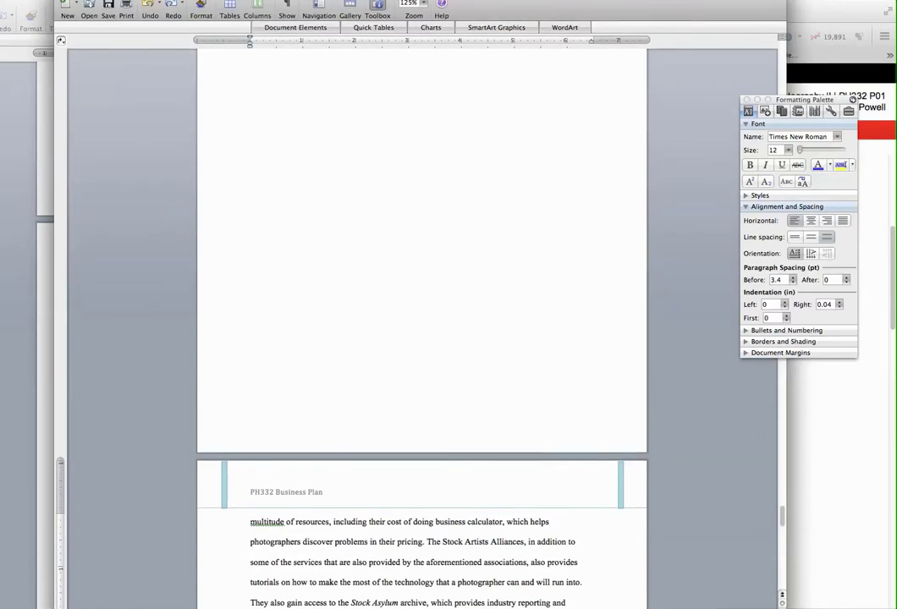
left_click_drag(786, 0, 730, 54)
left_click_drag(423, 59, 451, 0)
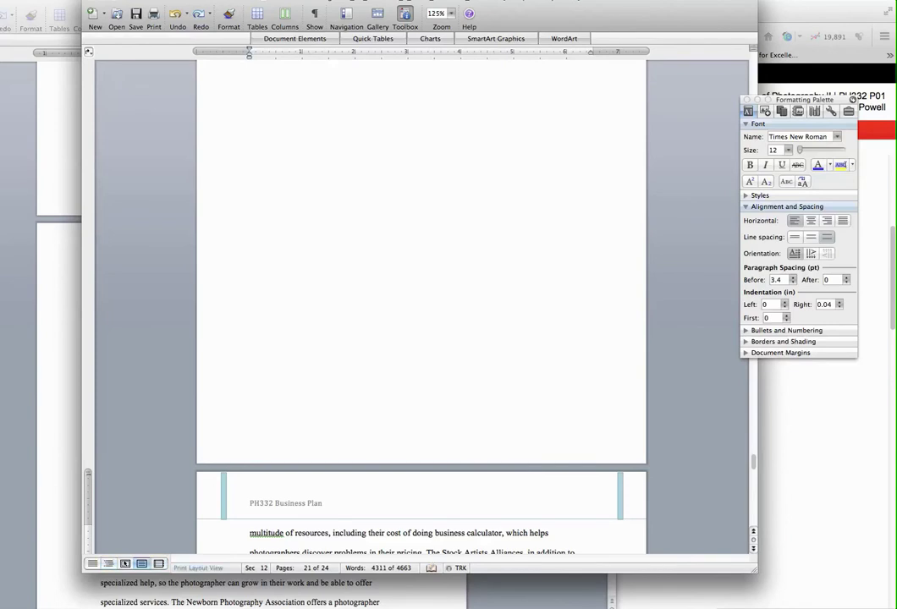
scroll(422, 305, "up", 5)
scroll(422, 305, "down", 3)
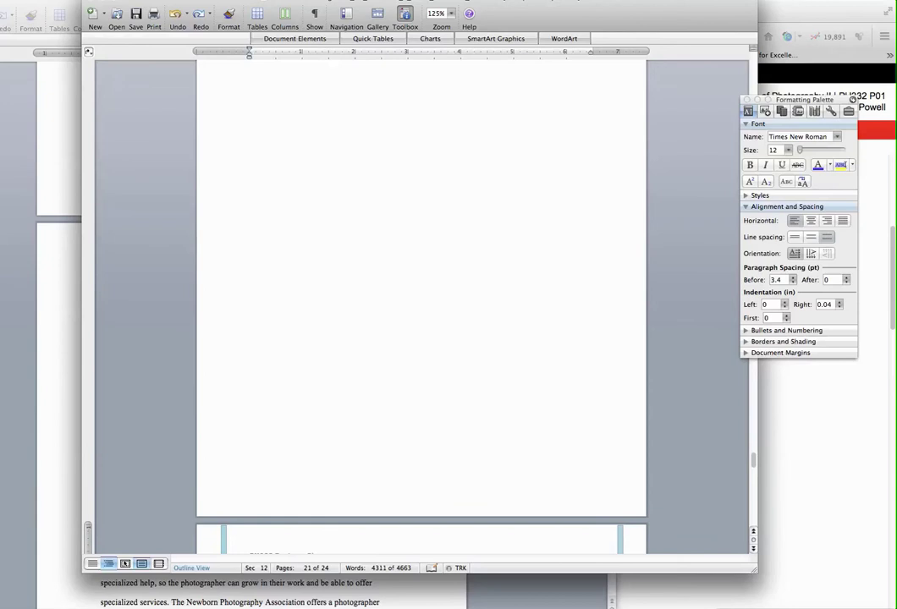
Show the business plan in Outline view at 125% zoom, around the section break in the Associations text
left_click(108, 563)
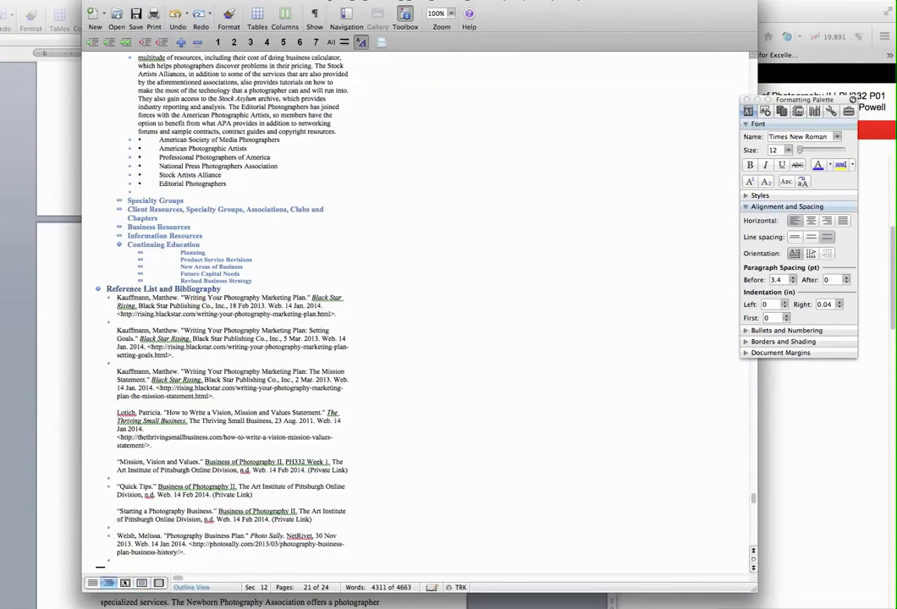
scroll(215, 305, "up", 10)
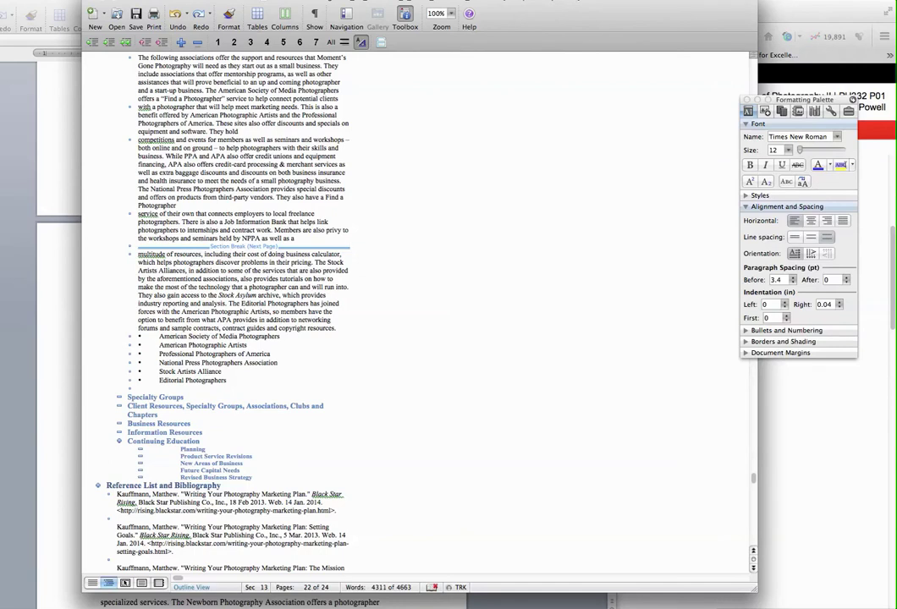
left_click(452, 13)
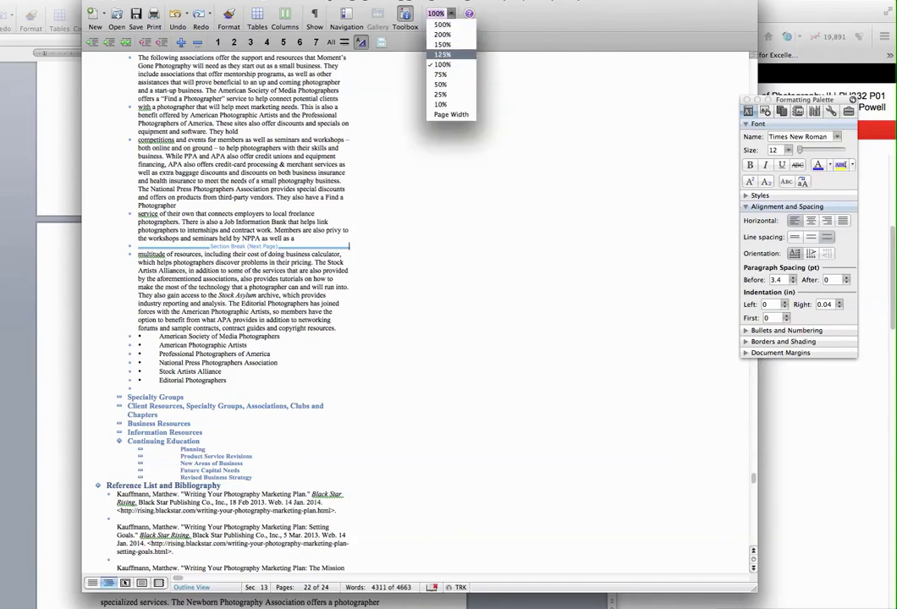
left_click(448, 54)
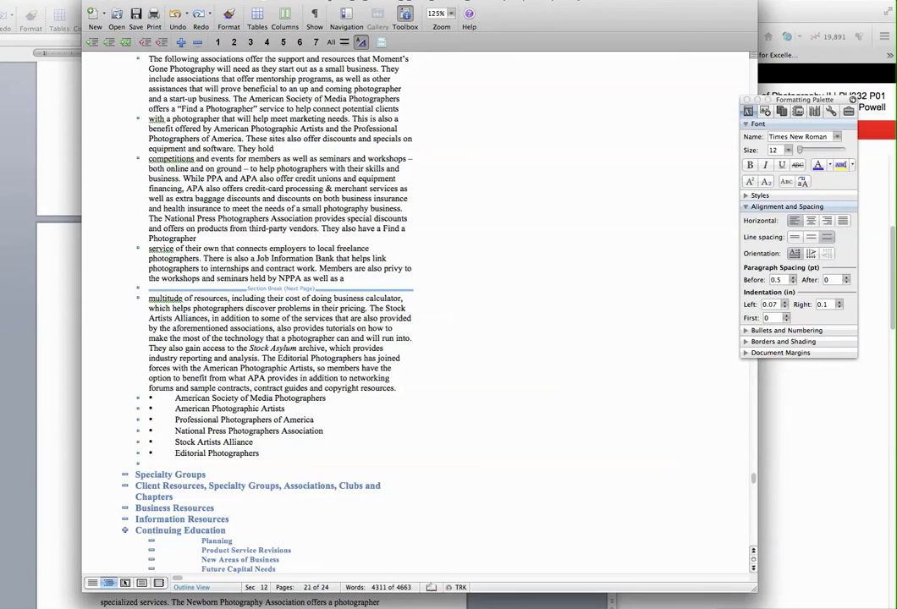
Delete the Section Break (Next Page) and surrounding blank lines before the paragraph starting "multitude of resources"
key("Return")
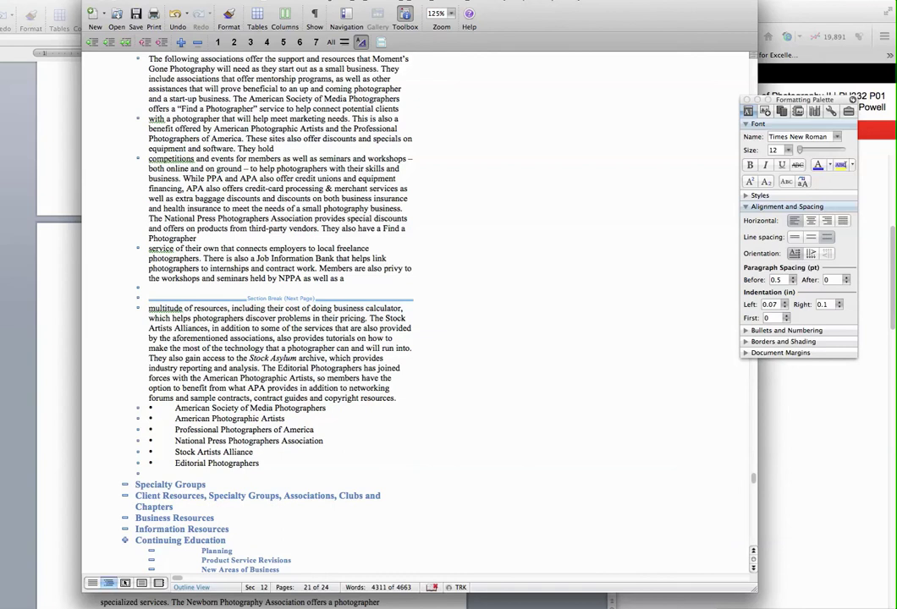
left_click(149, 309)
key("Return")
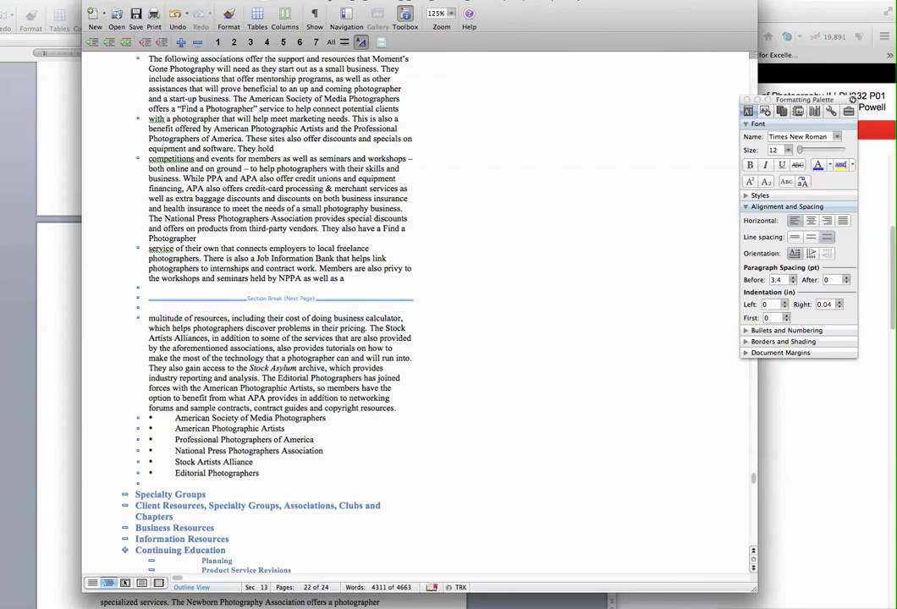
left_click(139, 298)
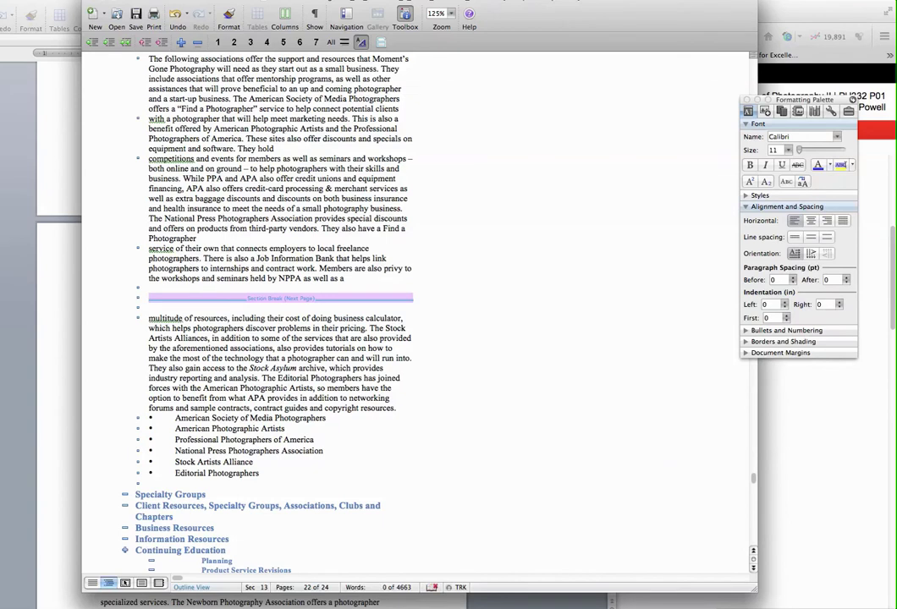
key("BackSpace")
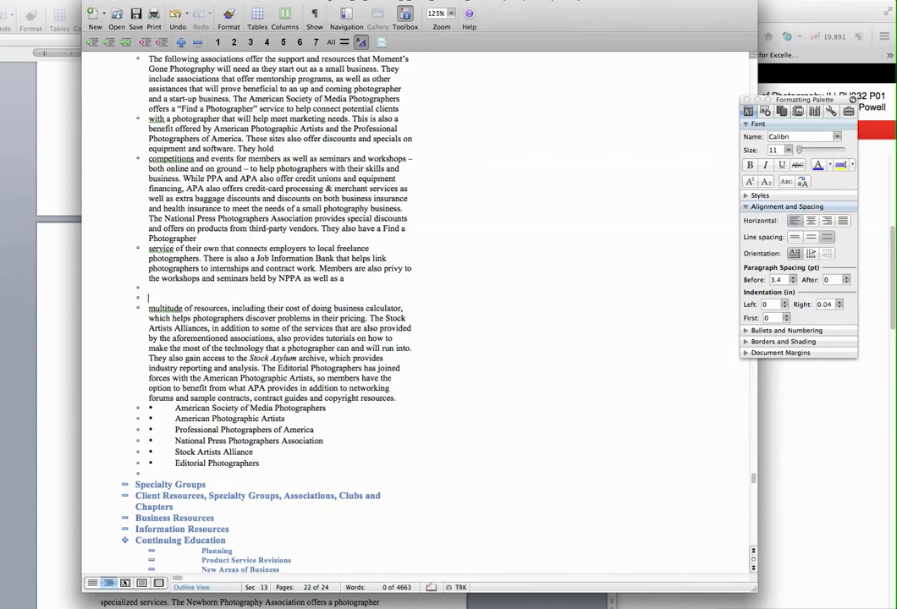
key("BackSpace")
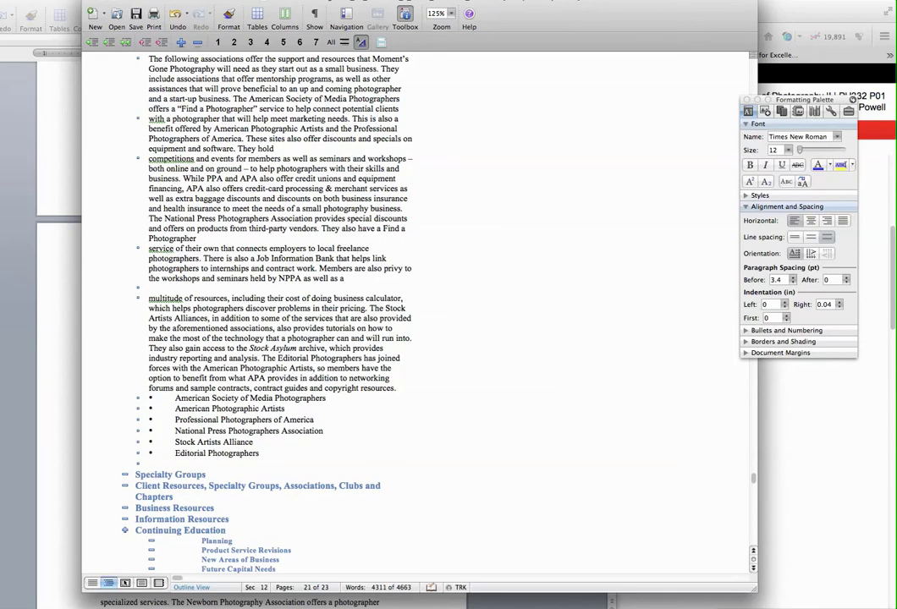
key("BackSpace")
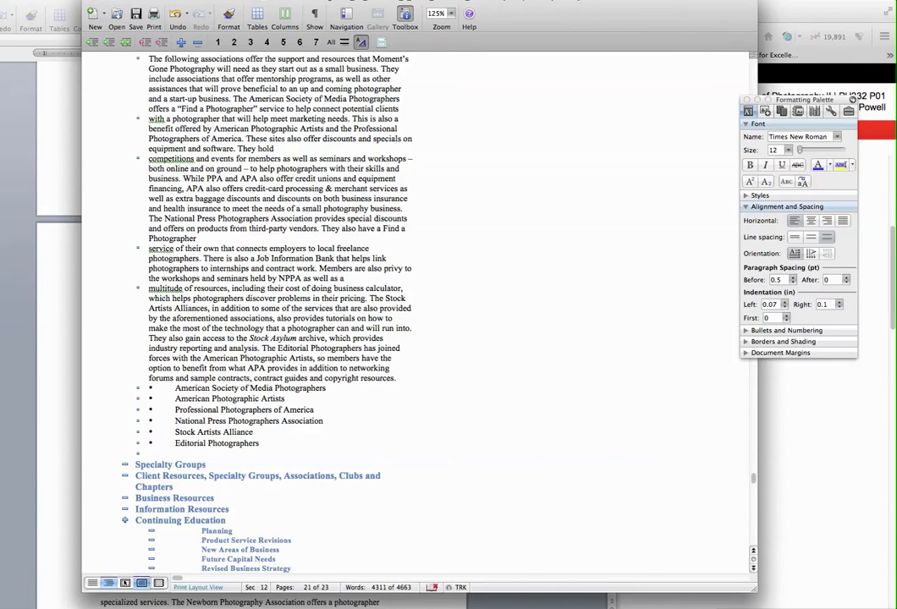
Return to Print Layout view and check the Associations text from its subheading to the bulleted list
left_click(142, 584)
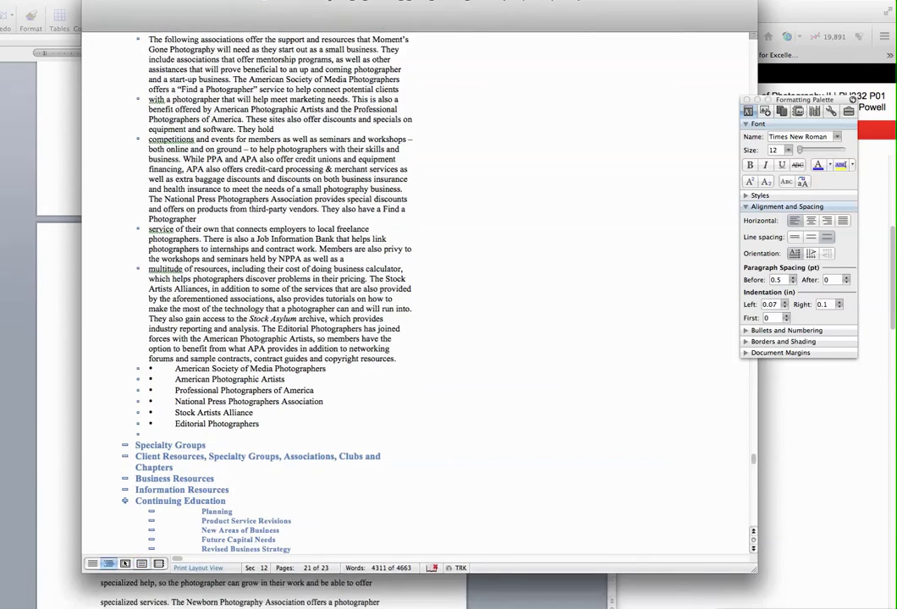
scroll(356, 469, "up", 10)
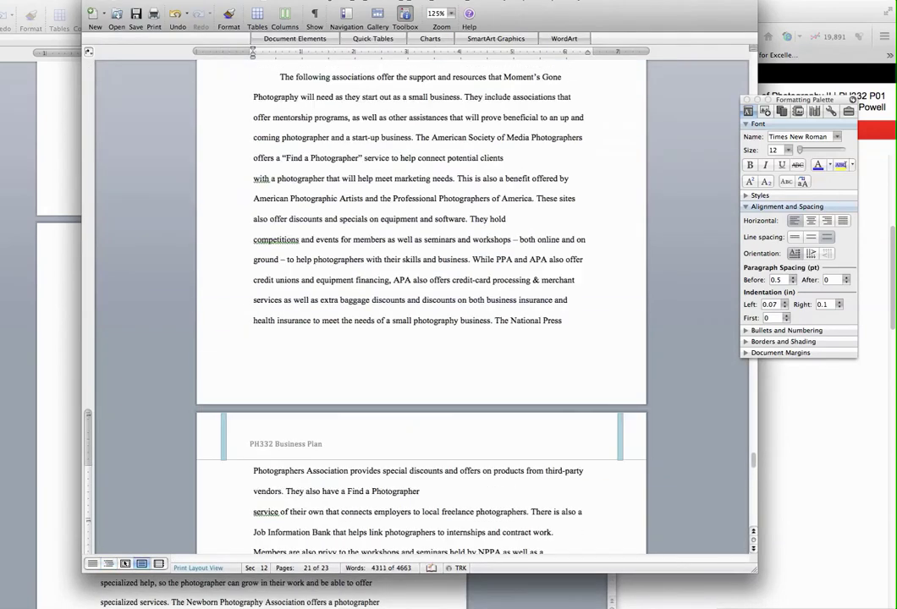
scroll(421, 339, "up", 5)
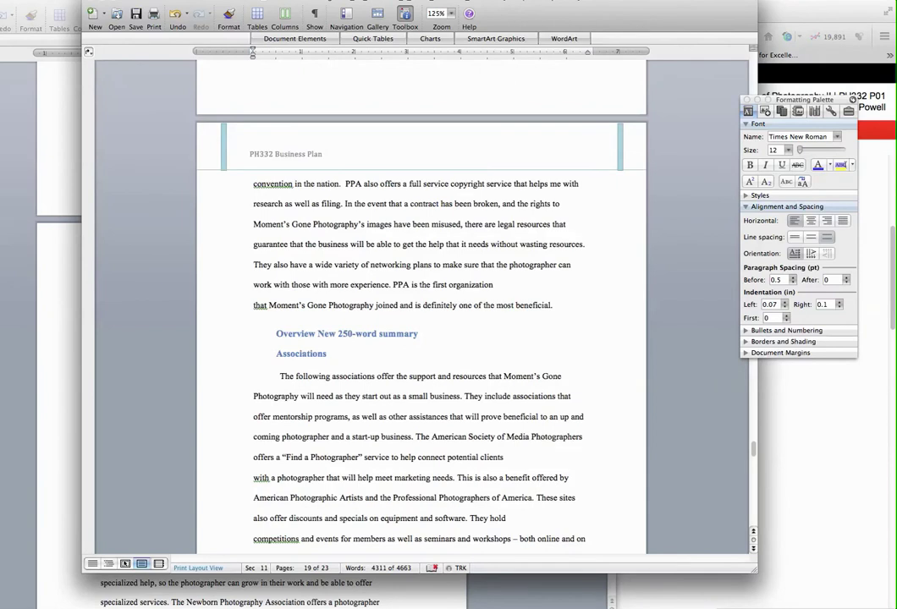
scroll(422, 338, "down", 20)
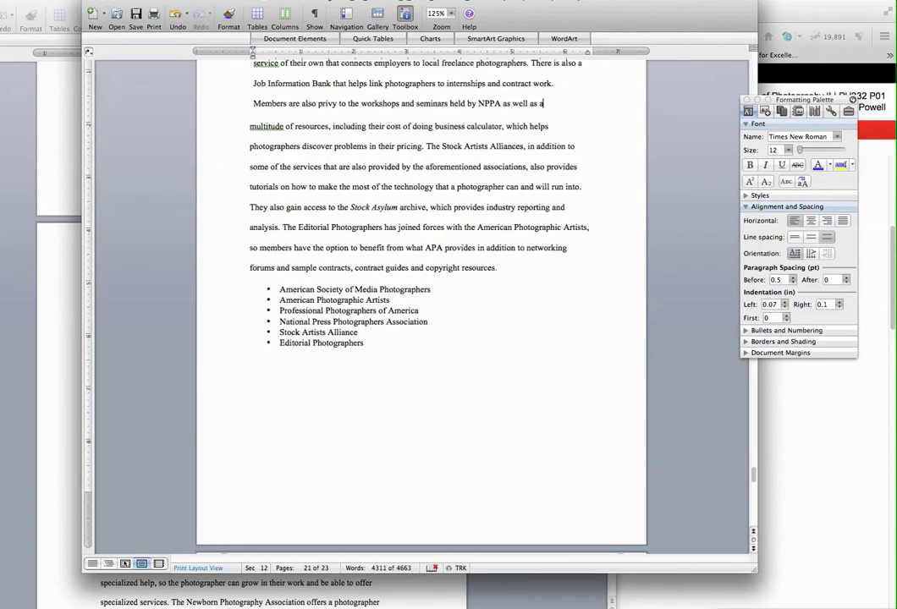
Select the subheadings from Planning through Revised Business Strategy beneath Continuing Education
scroll(422, 338, "down", 8)
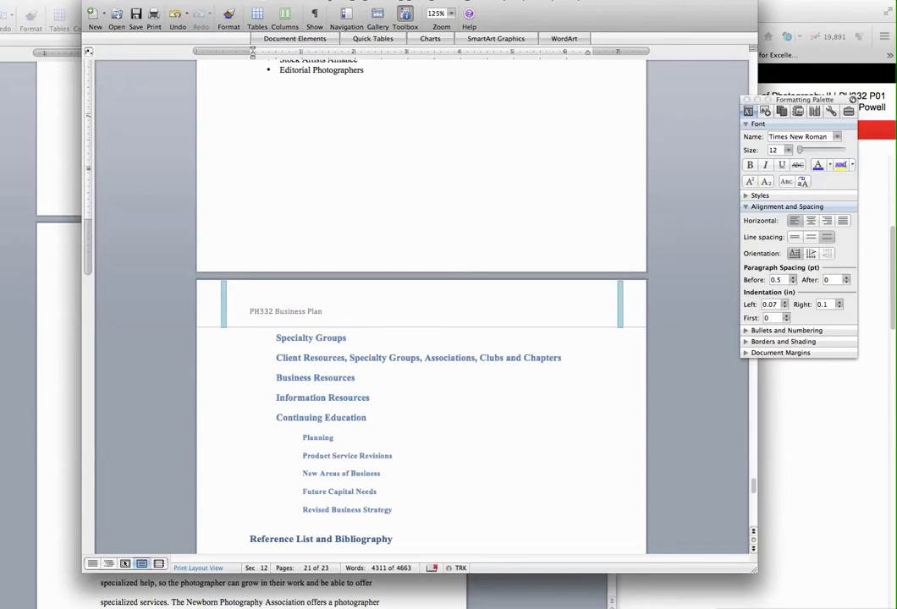
scroll(421, 339, "down", 3)
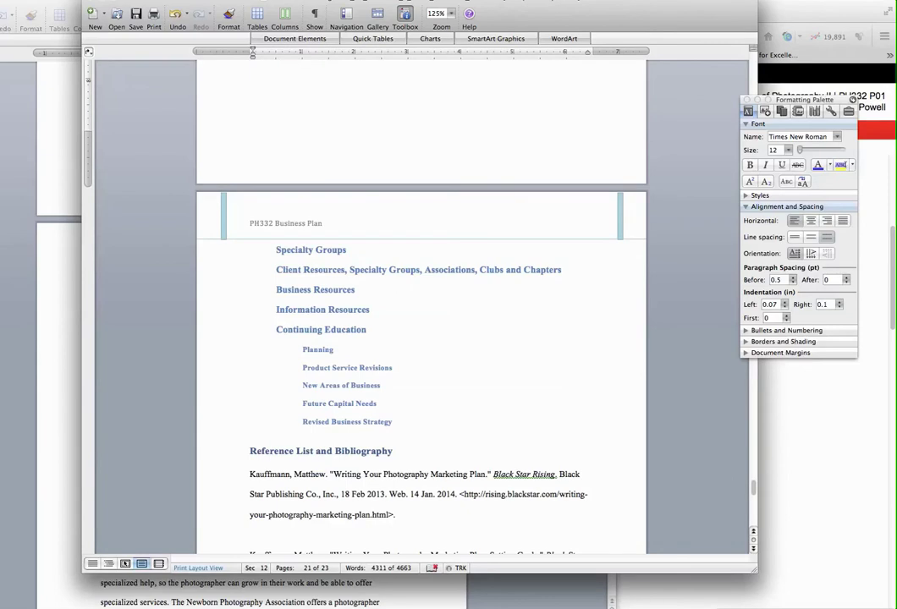
left_click_drag(302, 349, 395, 421)
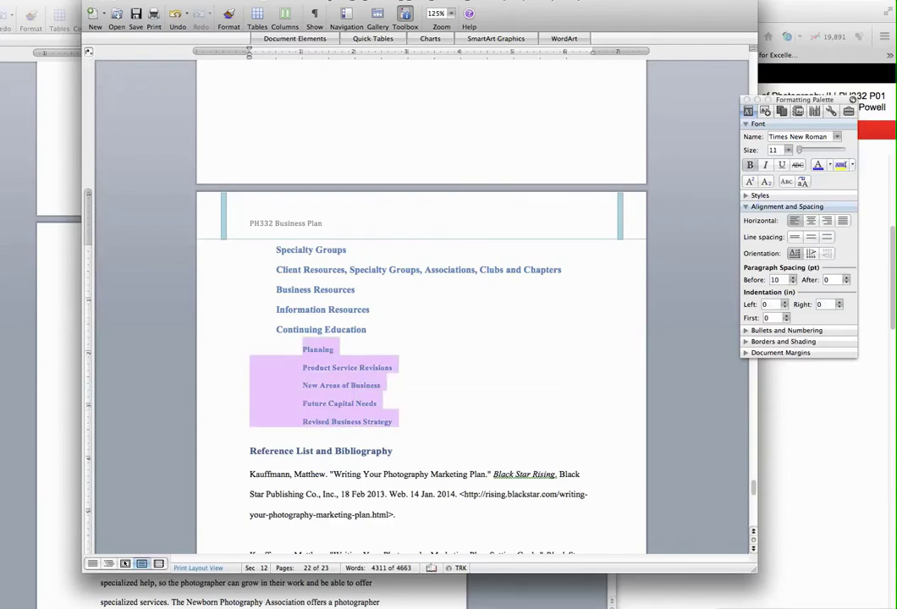
Change the font color of the subheadings from Planning through Revised Business Strategy to red
left_click(829, 165)
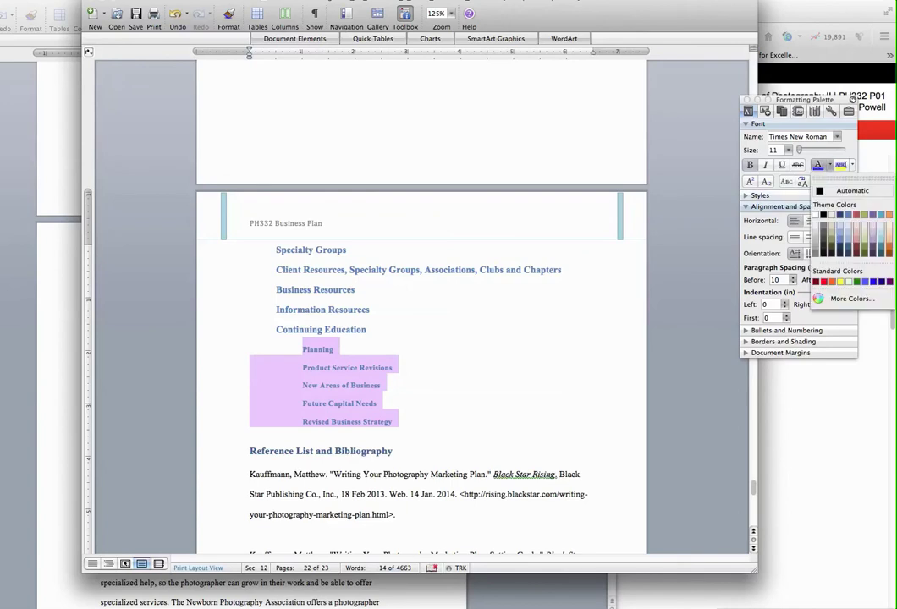
left_click(824, 281)
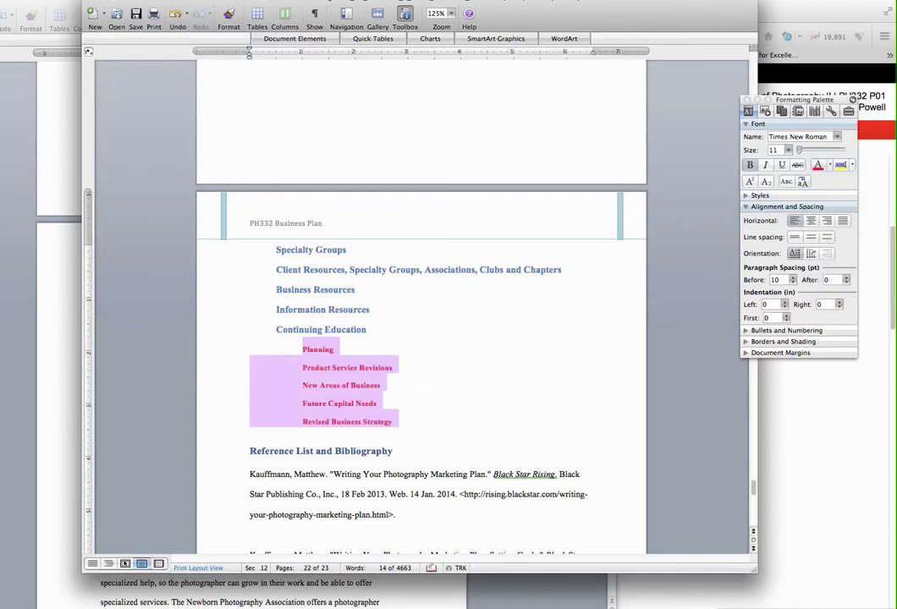
left_click(381, 386)
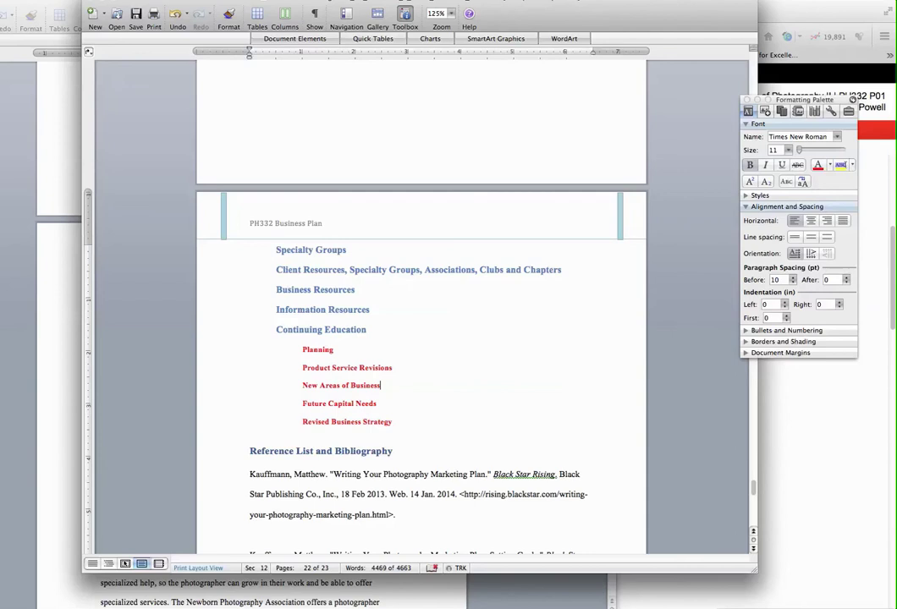
Compare the plan's Reference List and Bibliography with the citation pages at the end of the Week 3 summary paper
scroll(421, 338, "down", 3)
scroll(421, 338, "down", 3)
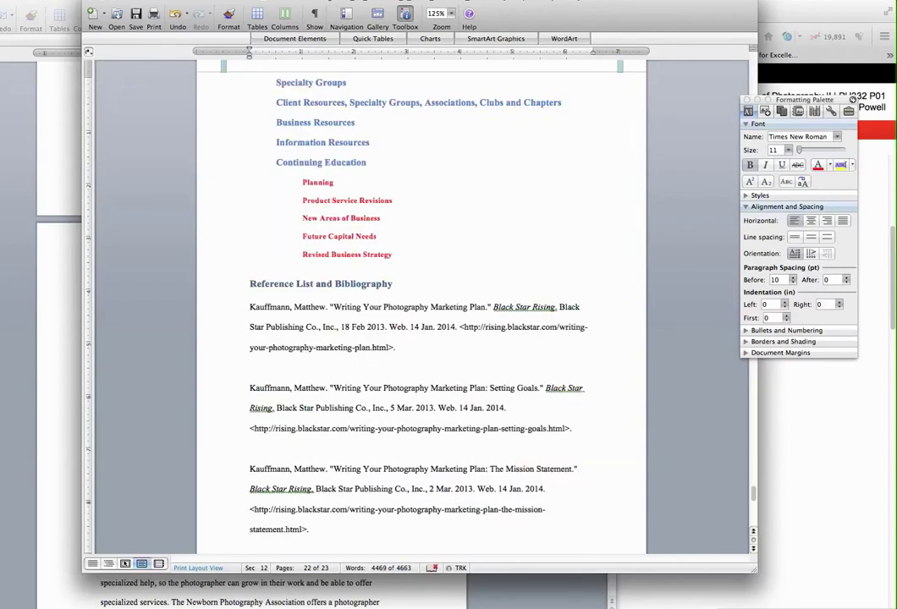
left_click(61, 395)
scroll(61, 396, "down", 1)
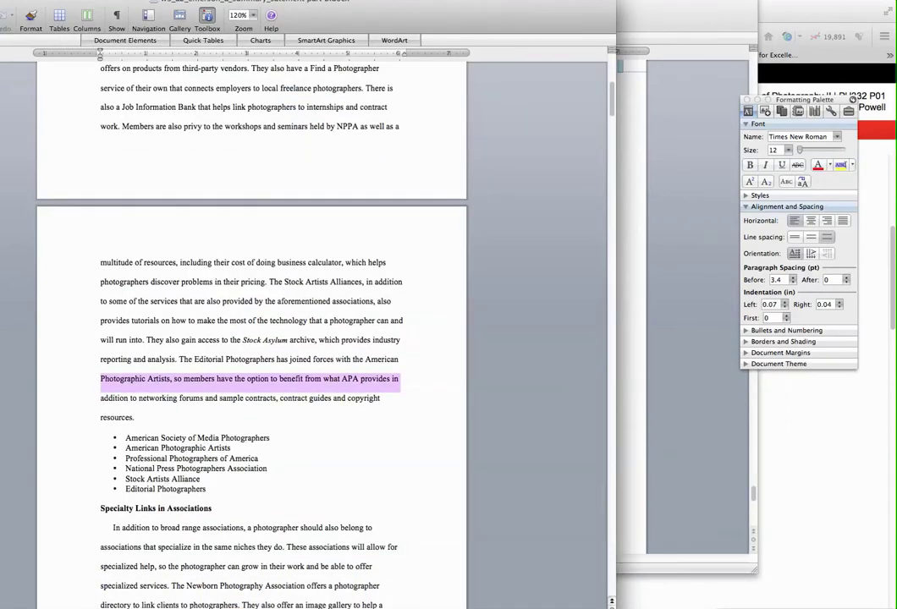
scroll(251, 338, "down", 20)
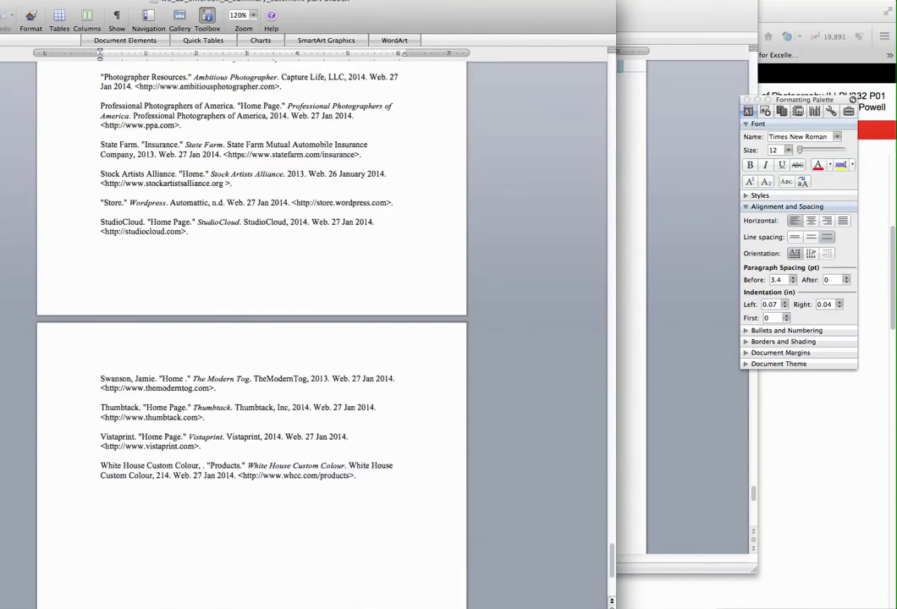
scroll(251, 330, "up", 10)
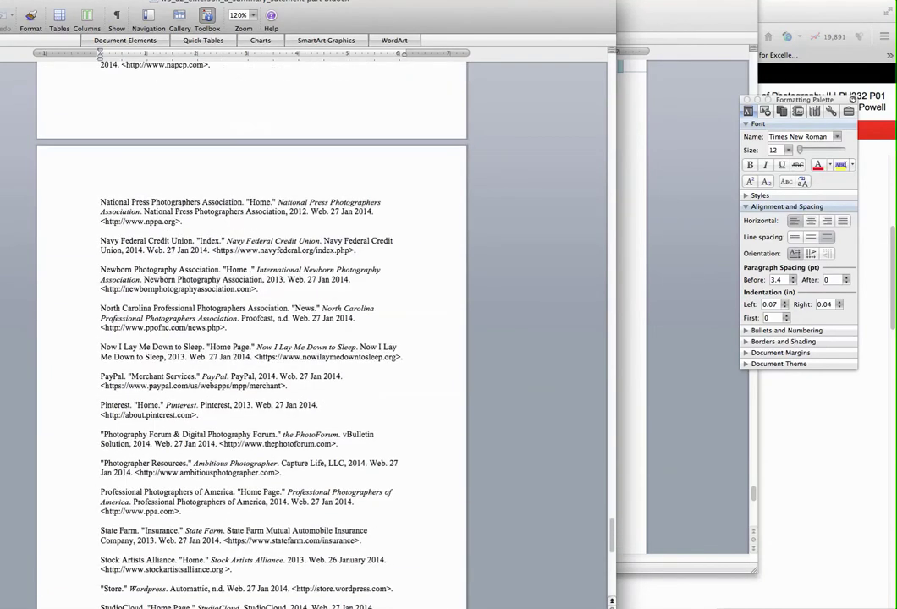
Return to the business plan and insert a page break before the Reference List and Bibliography heading
key("super+grave")
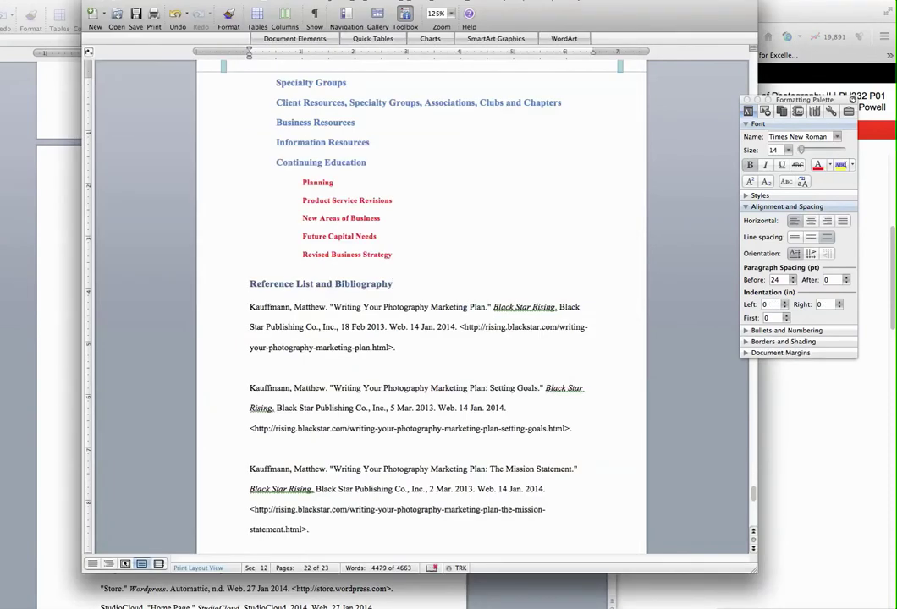
left_click_drag(406, 2, 400, 32)
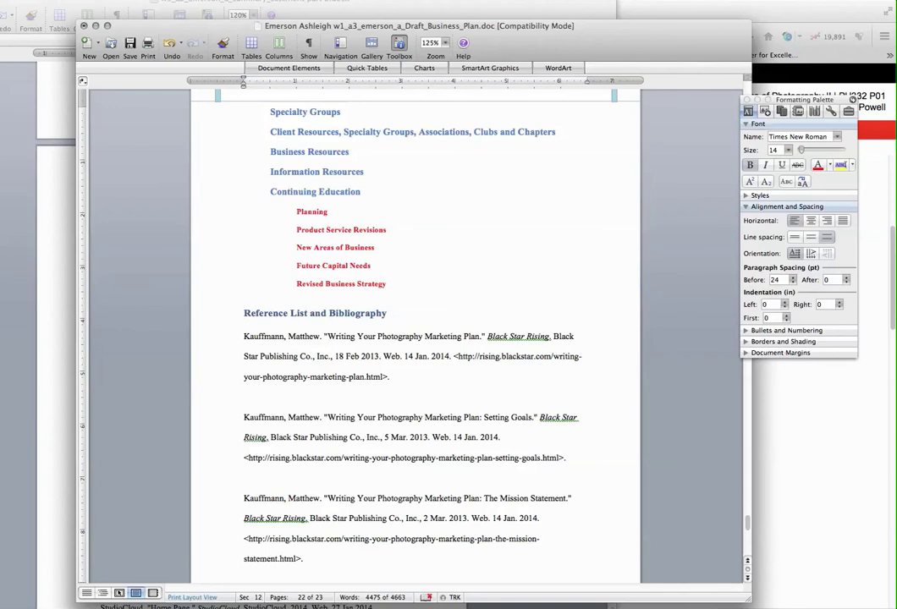
left_click(40, 1)
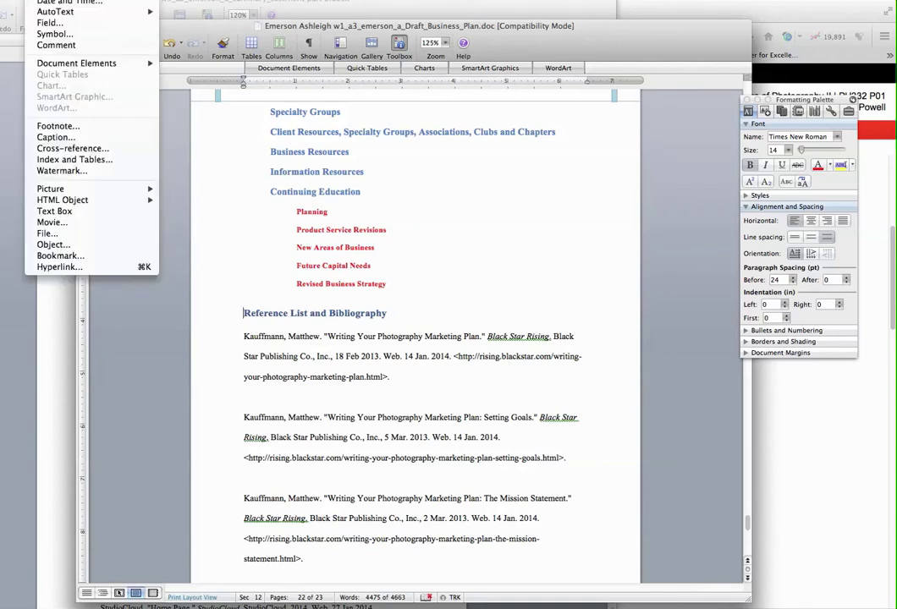
mouse_move(53, 1)
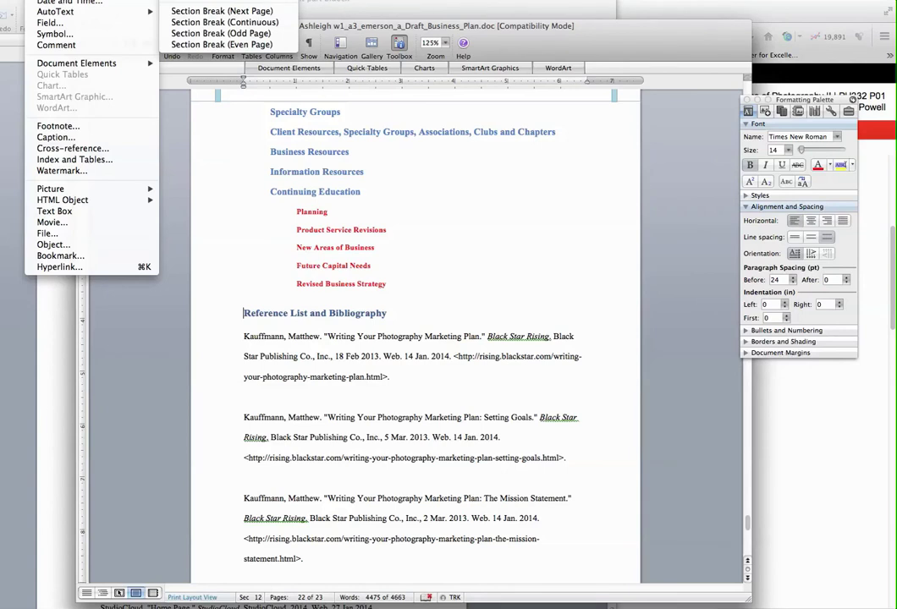
left_click(199, 0)
scroll(415, 338, "down", 3)
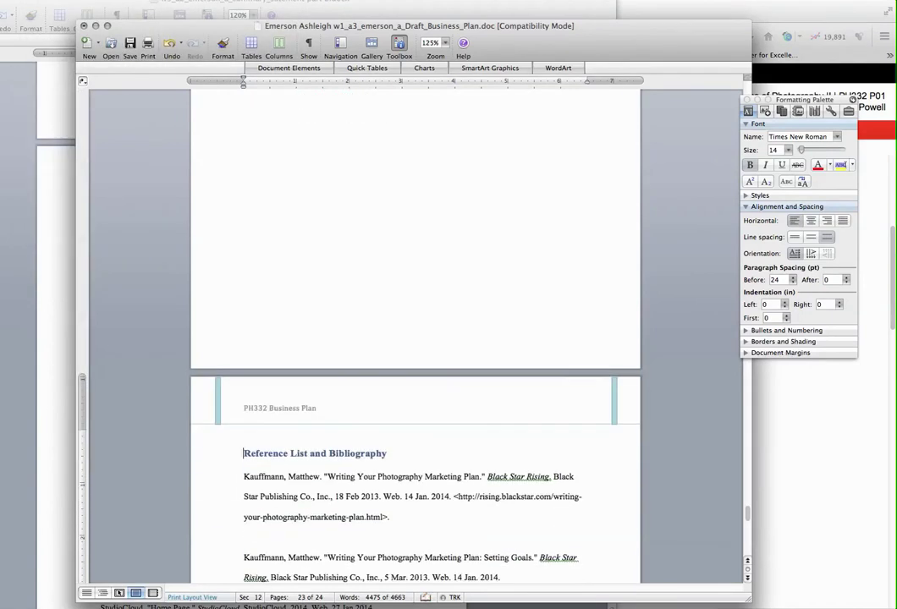
scroll(415, 339, "down", 3)
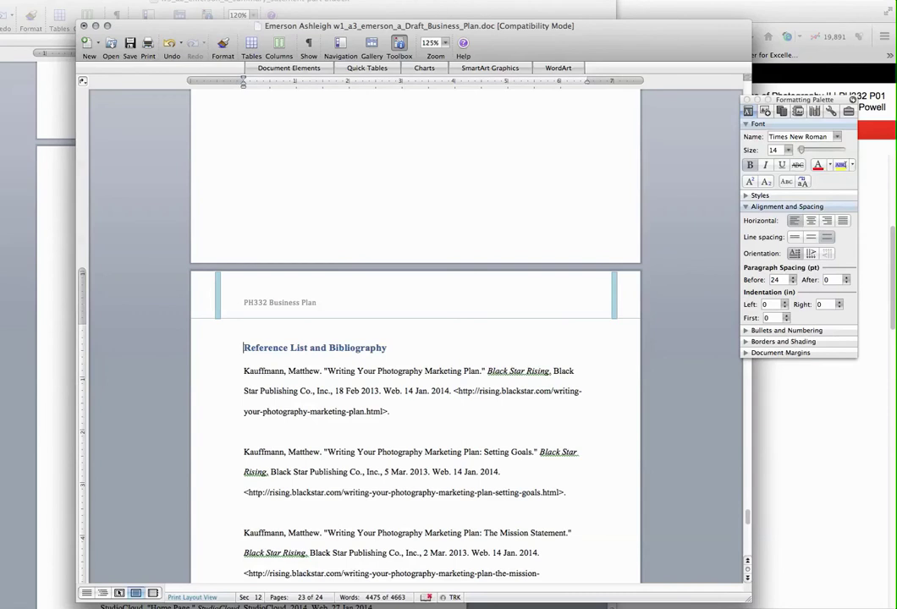
scroll(415, 338, "down", 2)
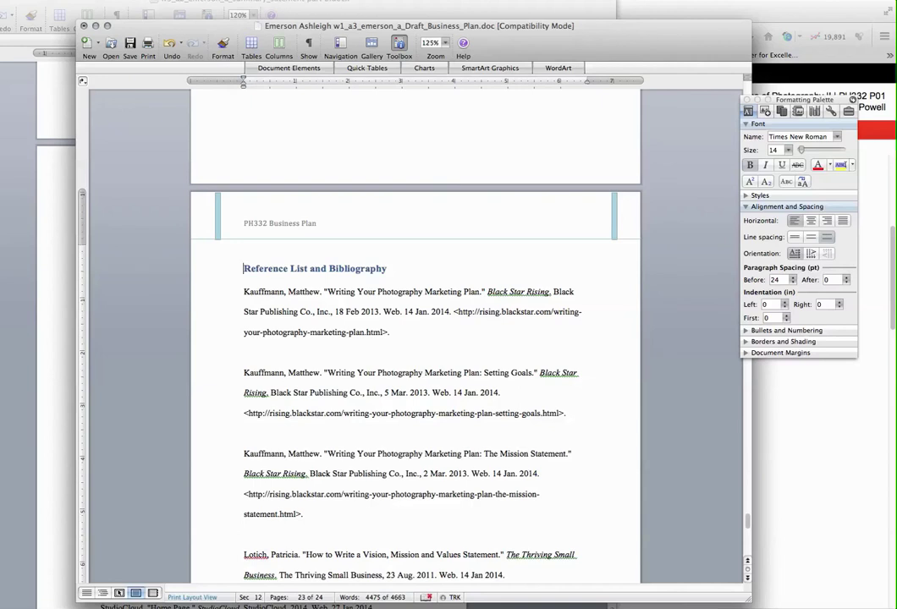
Delete the first two citations beneath the Reference List and Bibliography heading, the general marketing plan article and the Setting Goals article
key("Down")
key("shift+Down")
key("shift+Down")
key("shift+Down")
key("shift+Down")
key("shift+Down")
key("shift+Down")
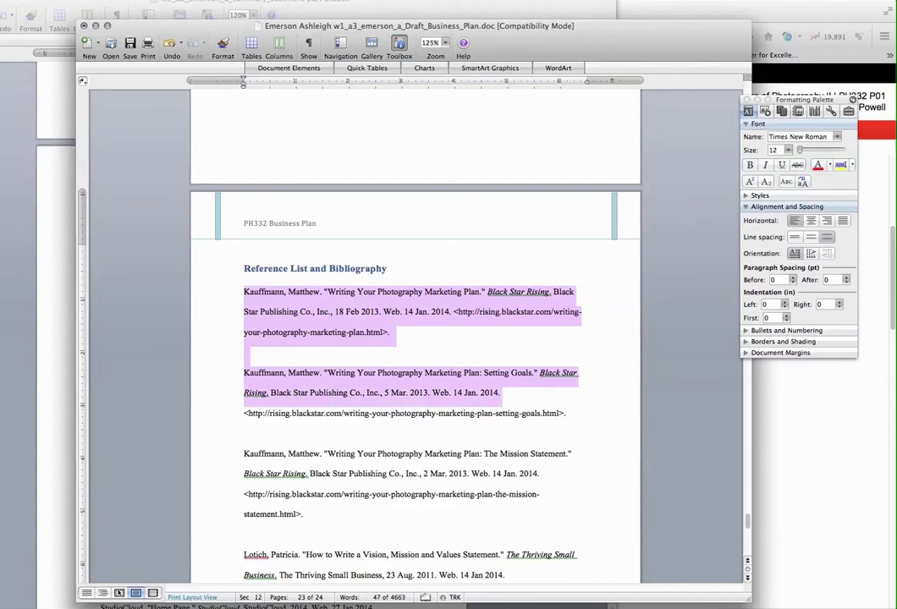
key("BackSpace")
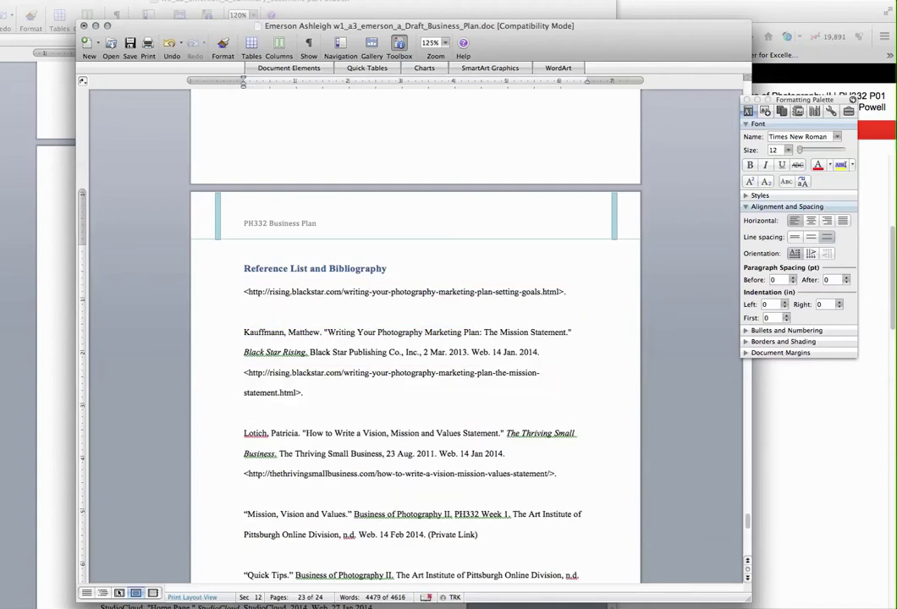
key("shift+Down")
key("BackSpace")
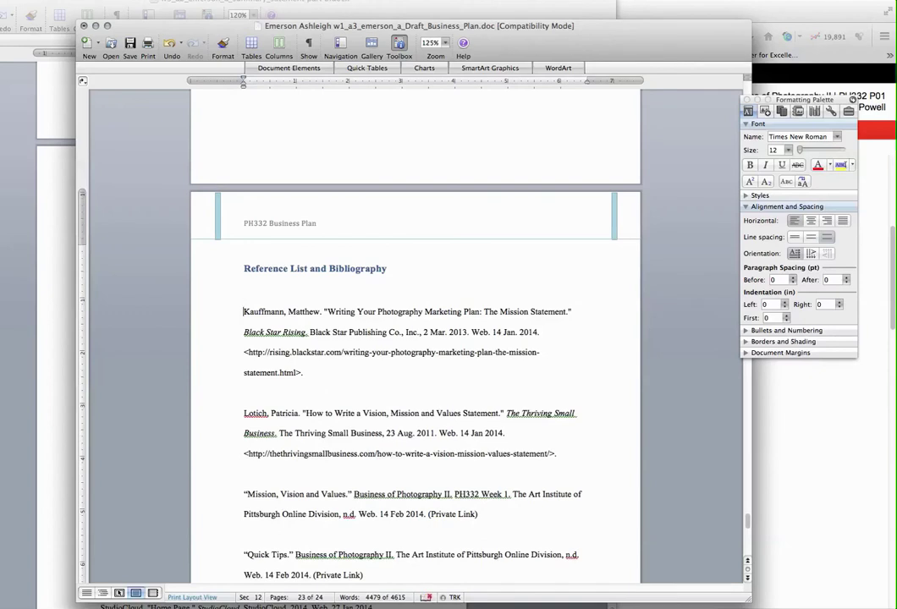
Apply single line spacing to the citation for "Writing Your Photography Marketing Plan: The Mission Statement."
left_click_drag(244, 312, 284, 314)
key("shift+Down")
key("shift+Down")
key("shift+Down")
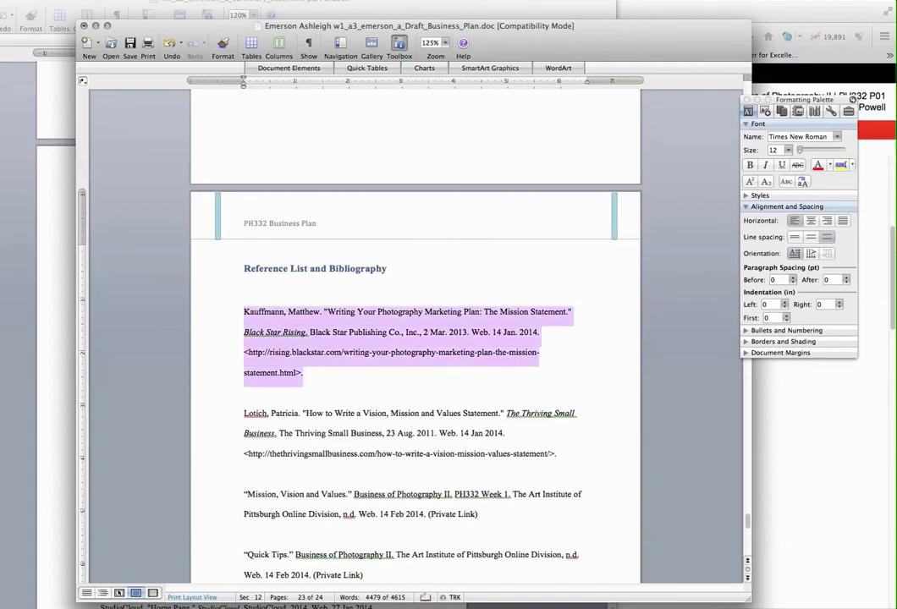
left_click_drag(804, 99, 664, 208)
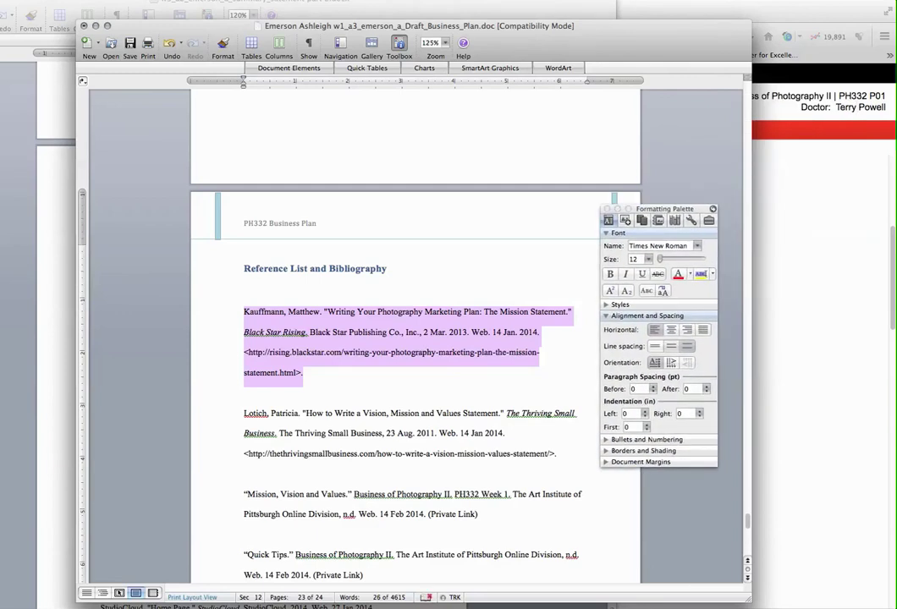
left_click(655, 346)
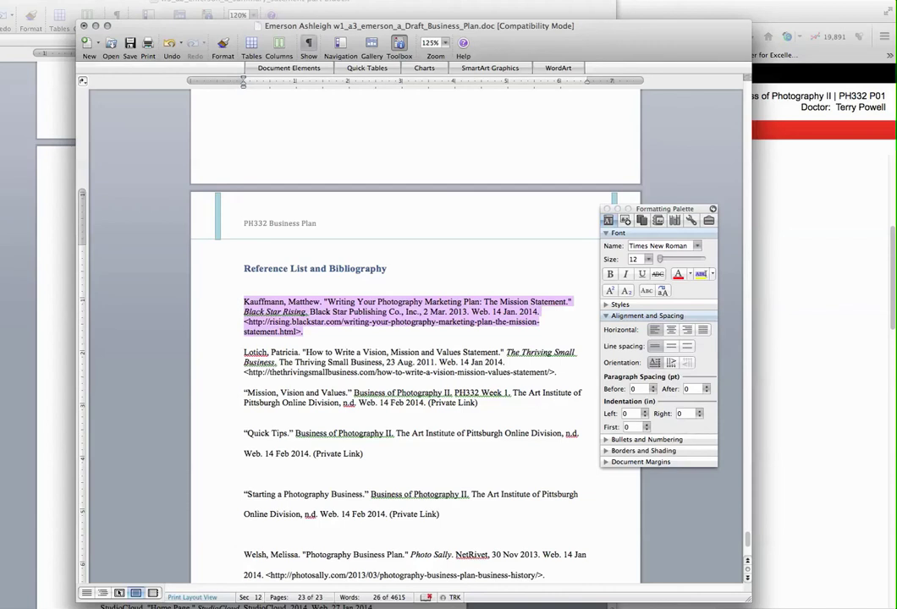
Give the selected Mission Statement citation a hanging indent of 0.5" with single line spacing in its paragraph settings
left_click(78, 0)
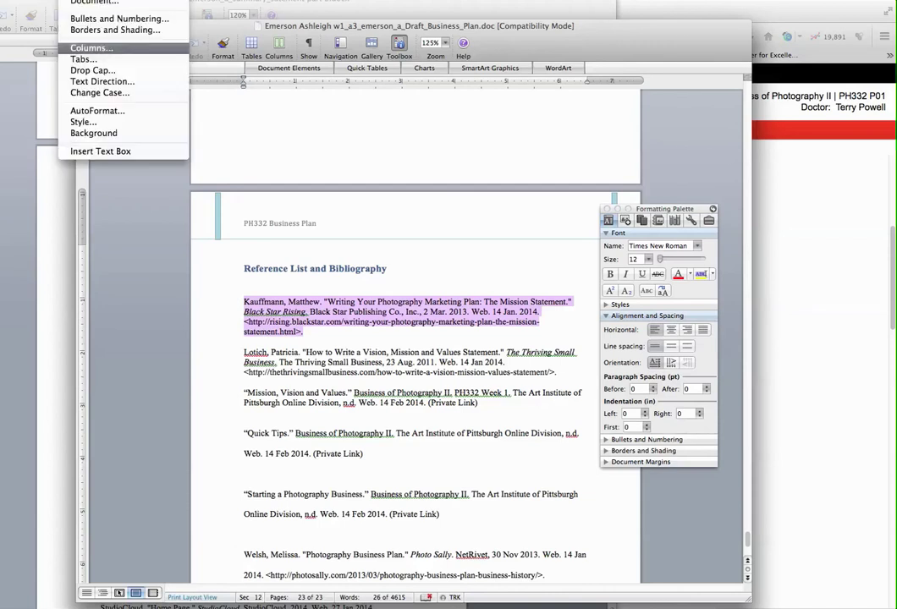
left_click(95, 0)
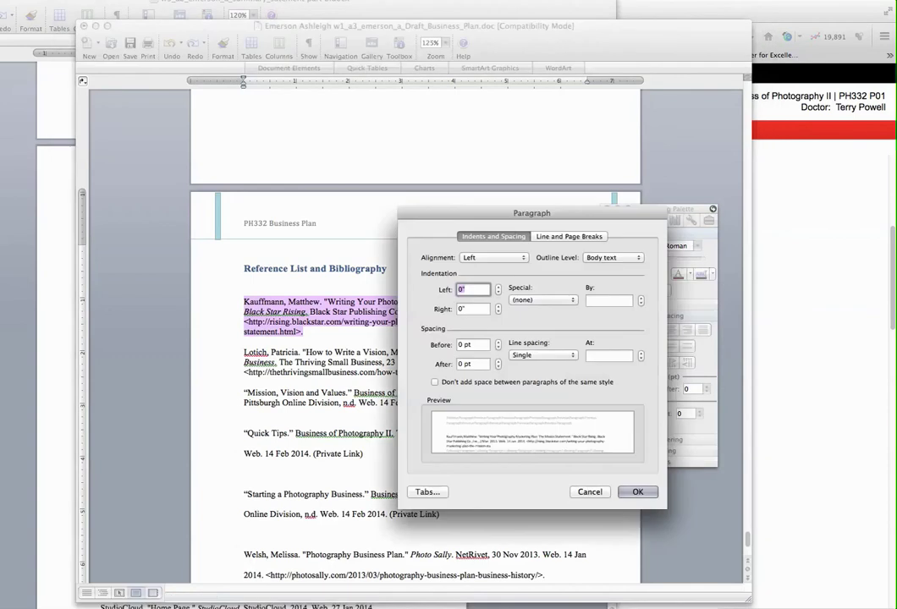
left_click_drag(532, 213, 717, 197)
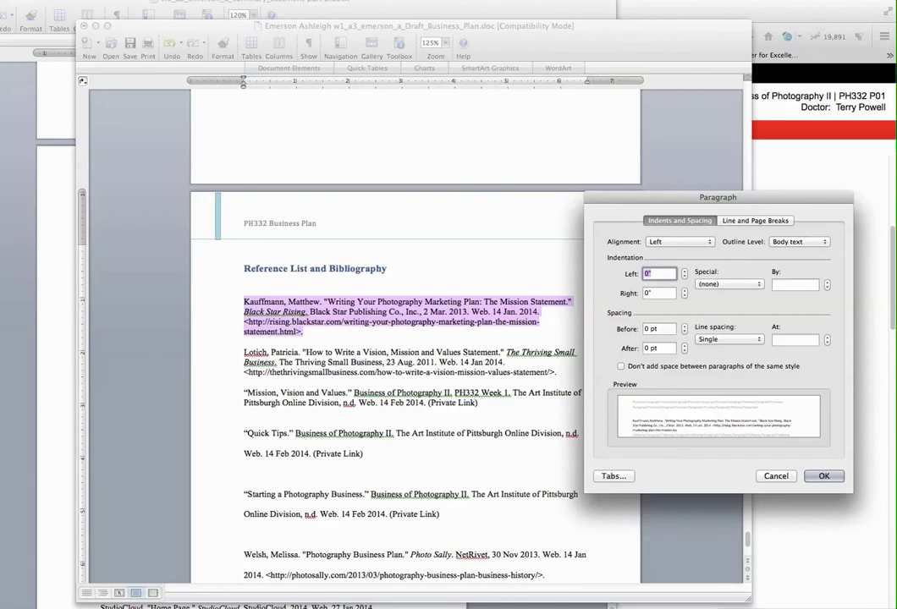
left_click(728, 284)
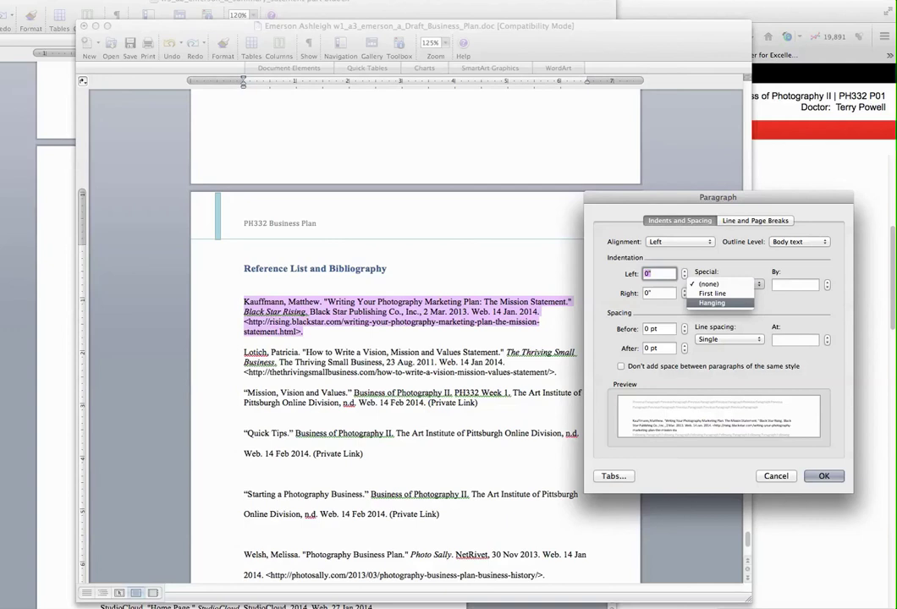
left_click(712, 302)
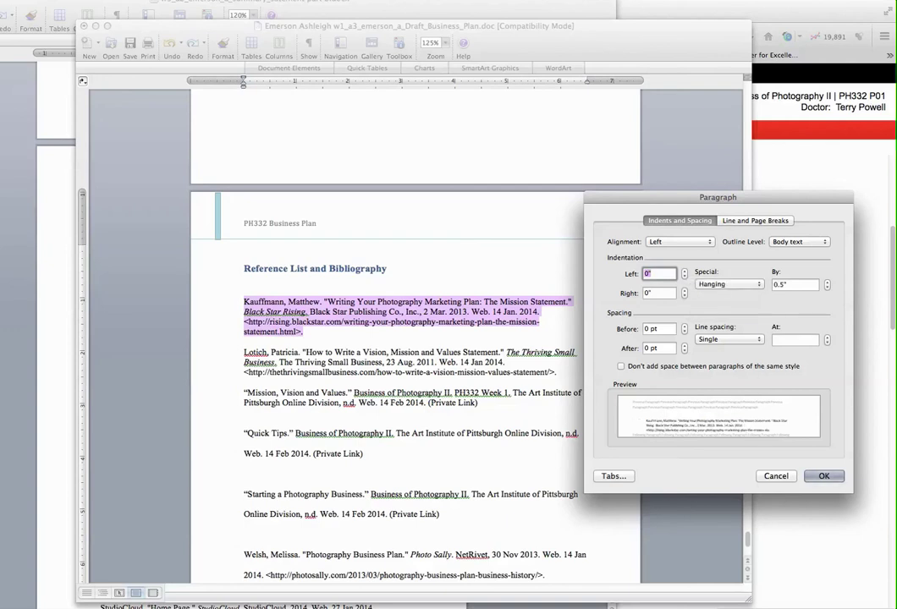
left_click(728, 339)
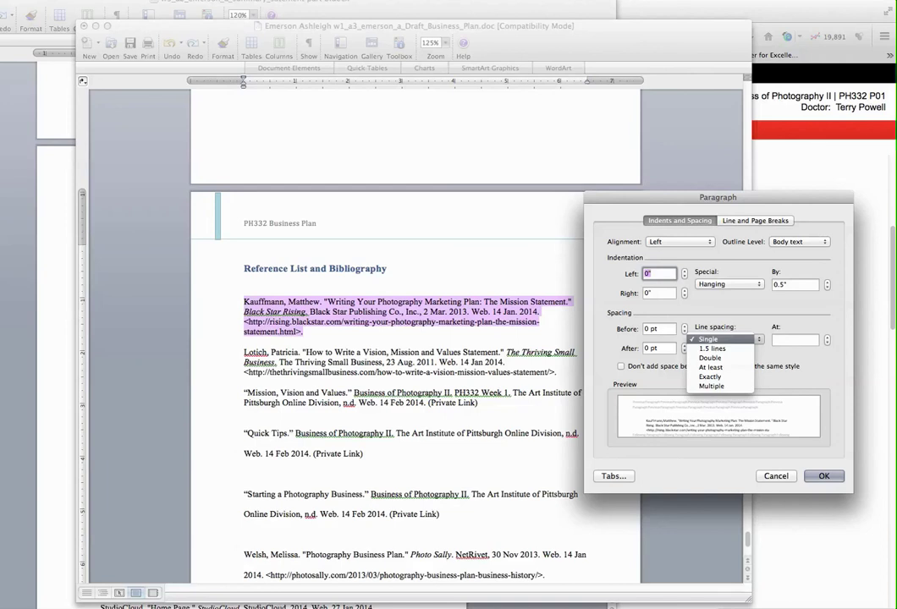
left_click(709, 340)
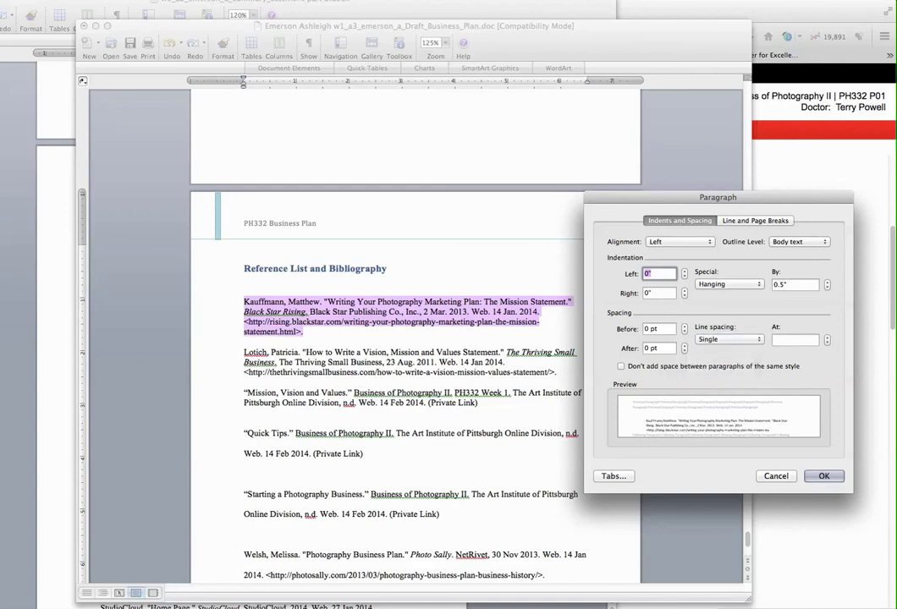
key("Return")
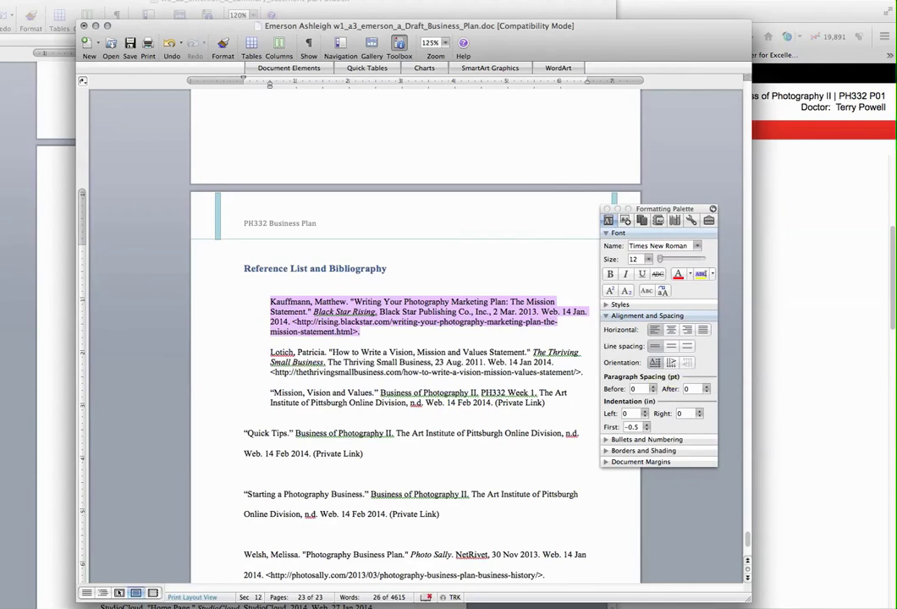
Remove the blank line above the first citation and restart the Thriving Small Business citation as its own hanging-indent paragraph after a blank line
left_click(643, 439)
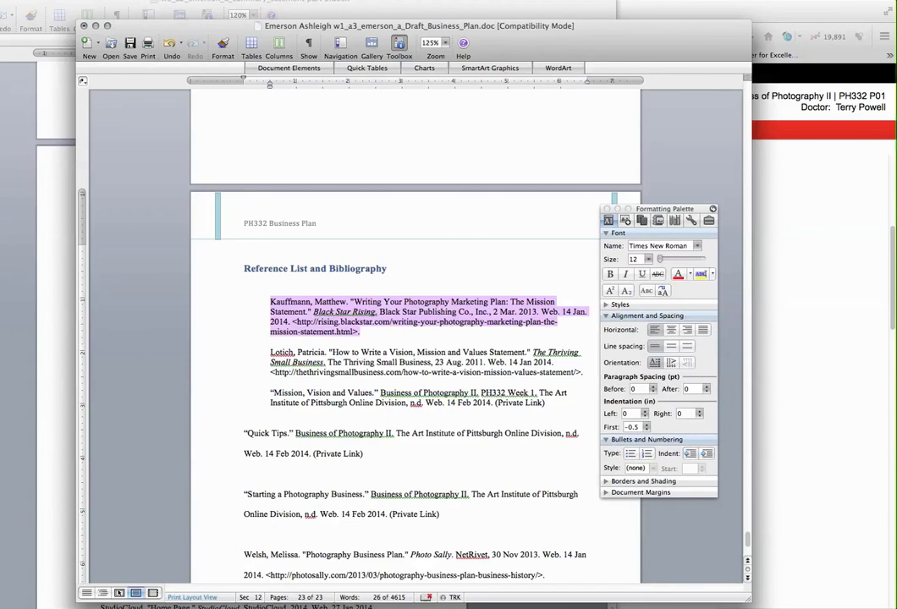
left_click(270, 302)
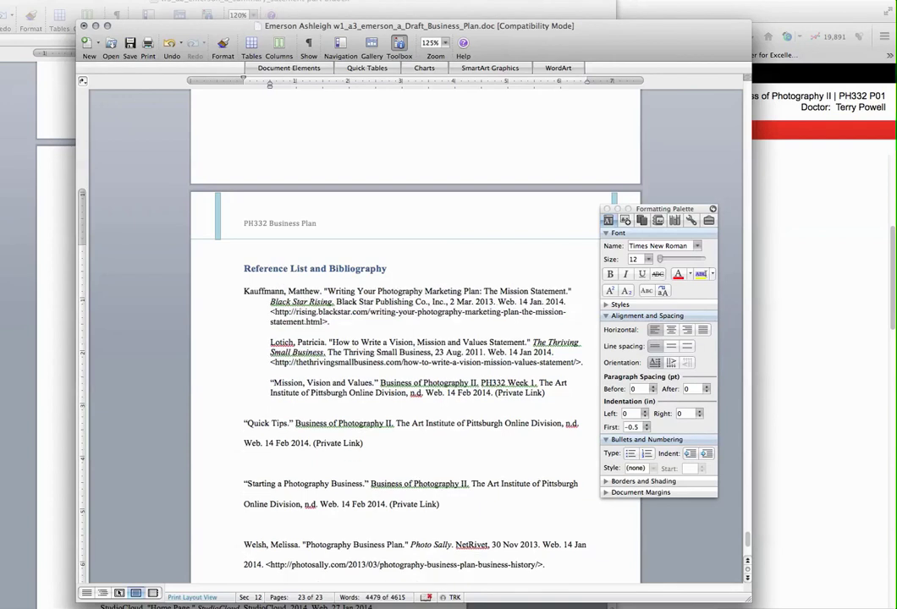
key("BackSpace")
left_click(270, 342)
key("BackSpace")
key("BackSpace")
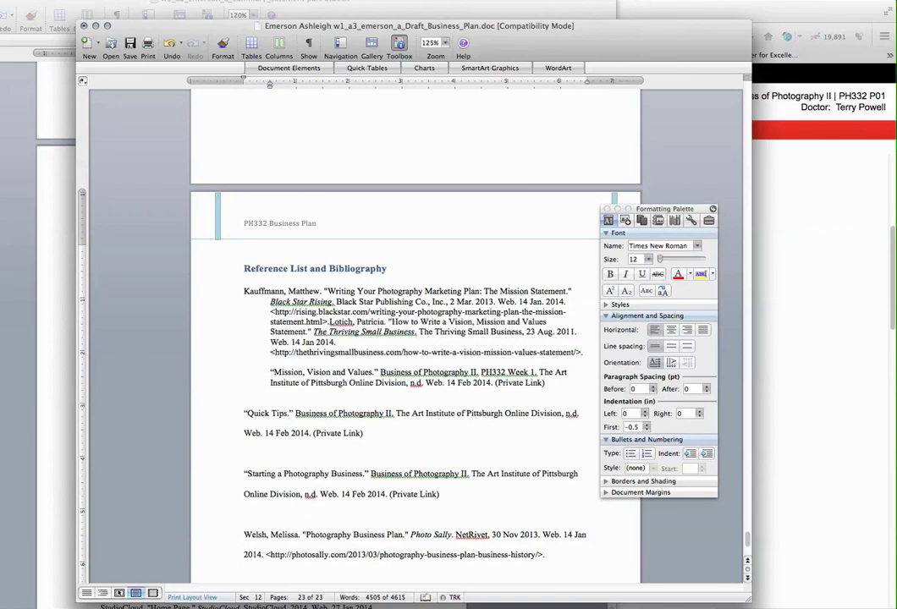
key("Return")
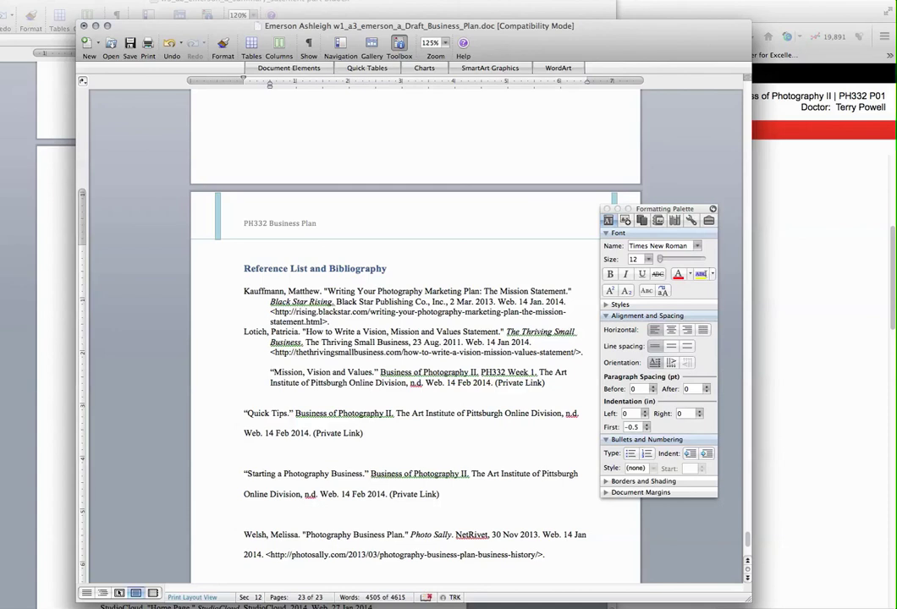
key("Return")
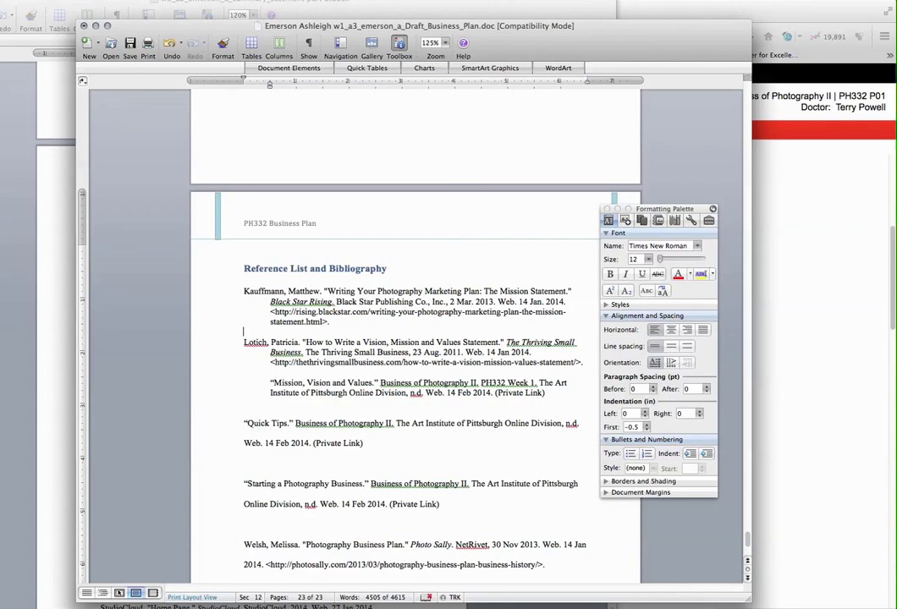
Delete the "Mission, Vision and Values" citation from the reference list
left_click_drag(270, 383, 554, 394)
key("BackSpace")
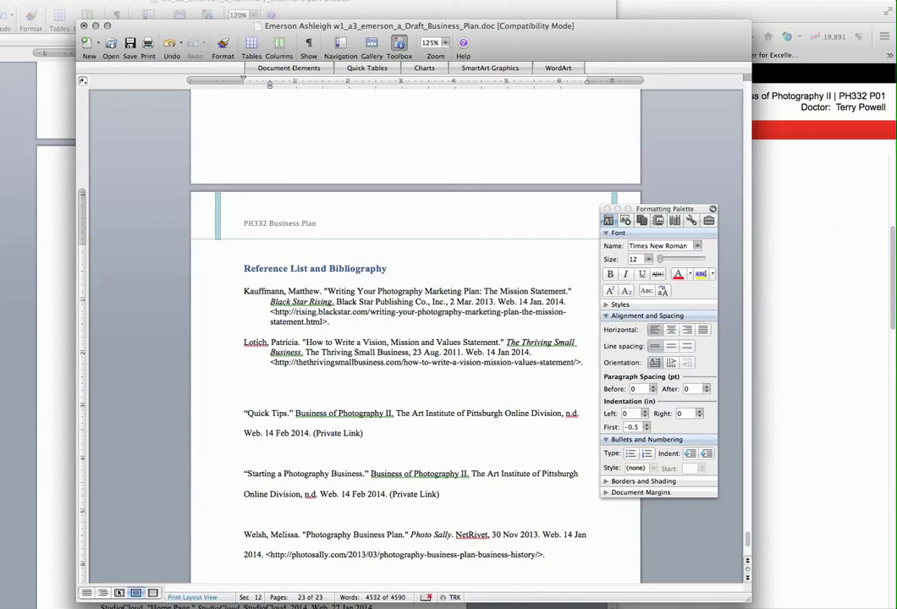
Check the Week 3 paper's citations, then review the plan from its reference list back up to the Associations text
left_click(55, 405)
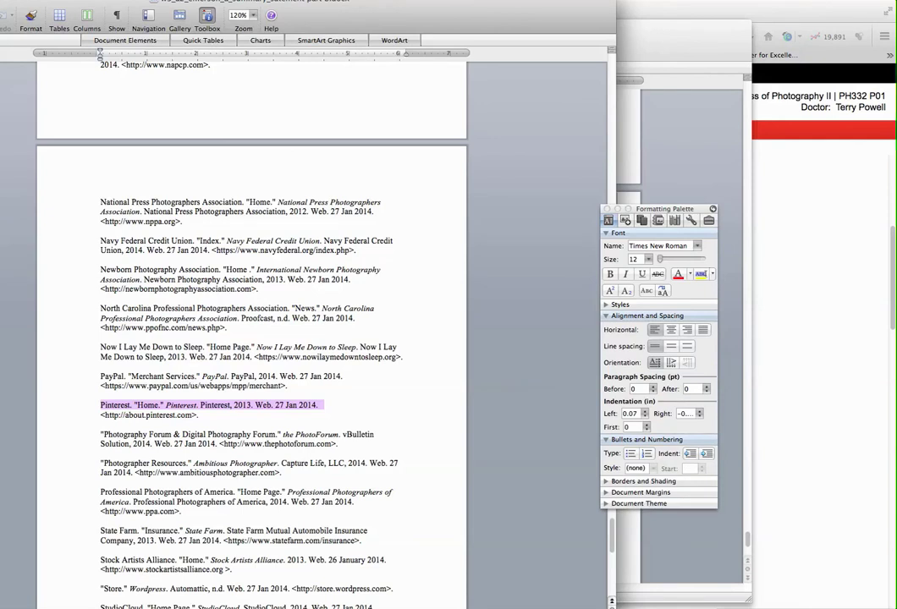
left_click(684, 135)
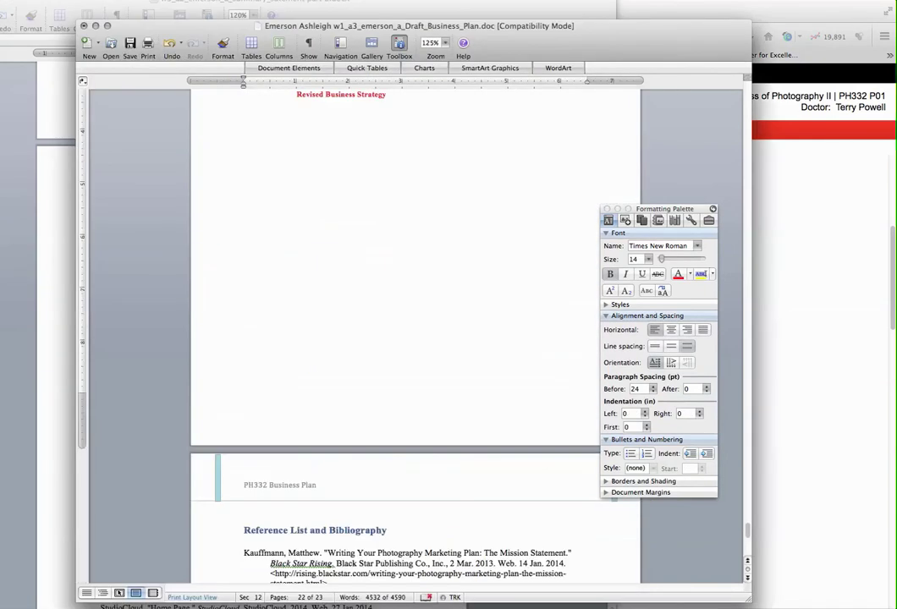
scroll(414, 338, "down", 3)
scroll(415, 339, "down", 5)
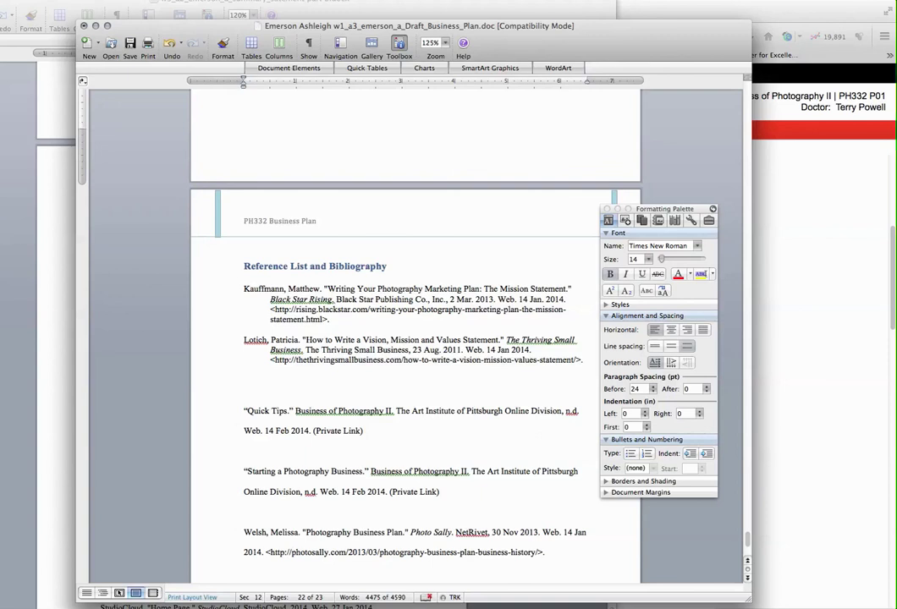
scroll(414, 355, "up", 10)
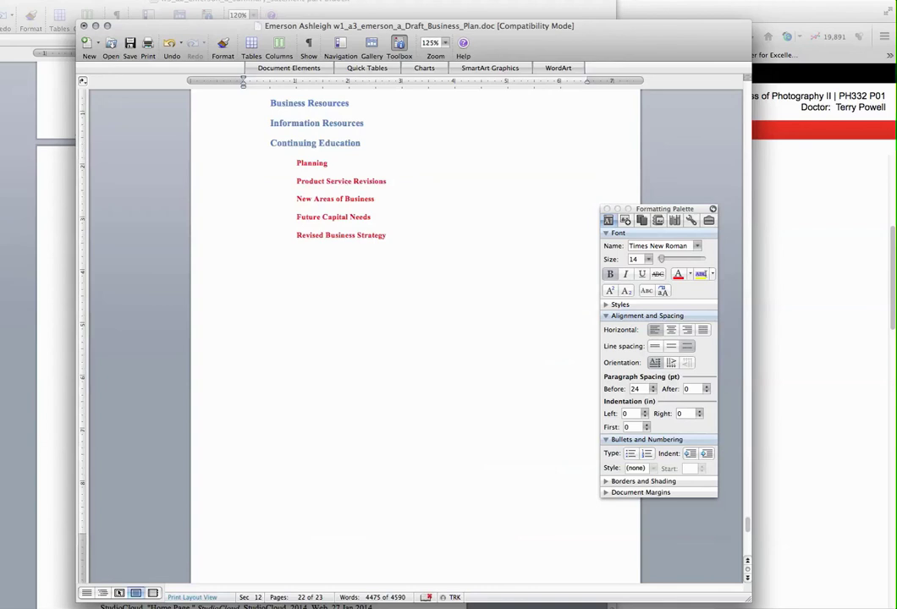
scroll(414, 339, "up", 5)
scroll(414, 339, "up", 3)
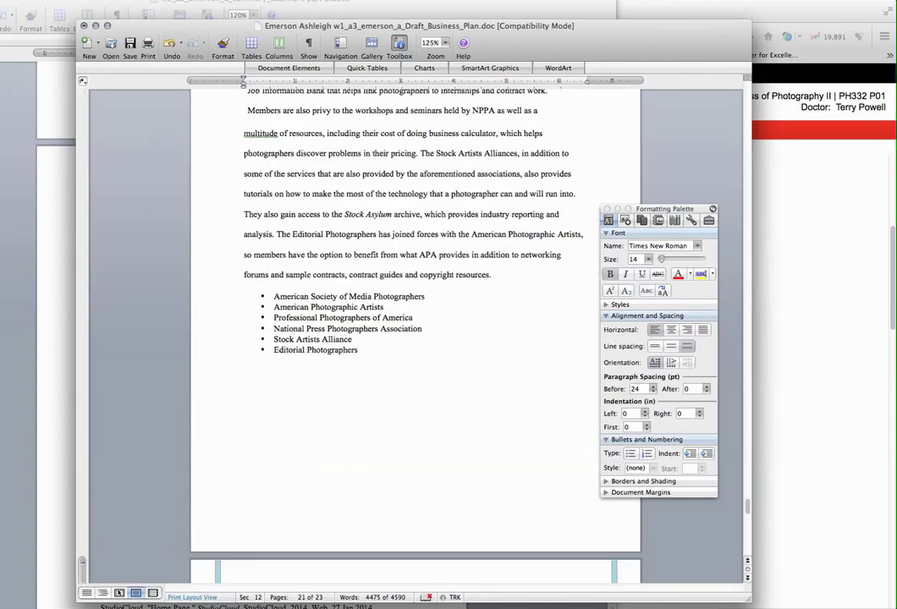
scroll(414, 338, "up", 3)
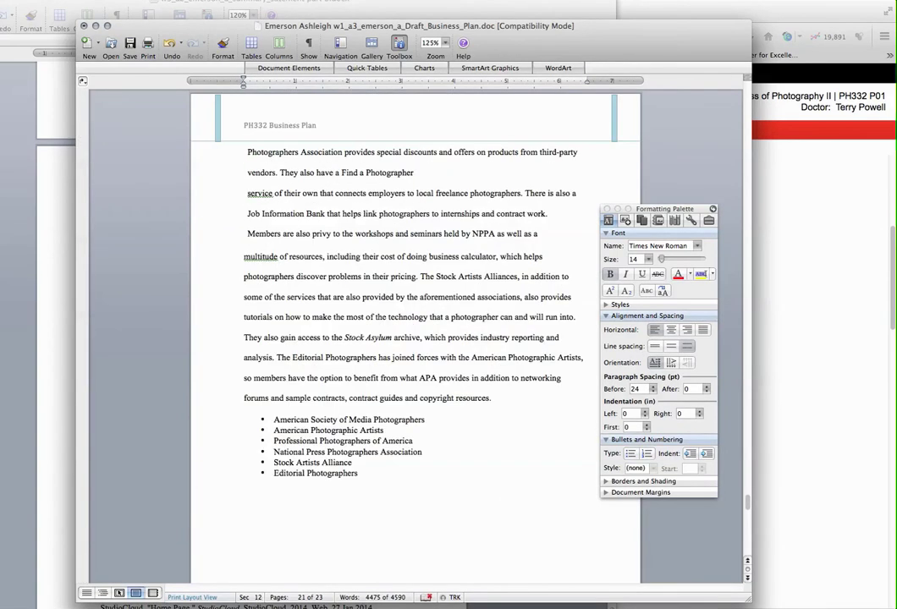